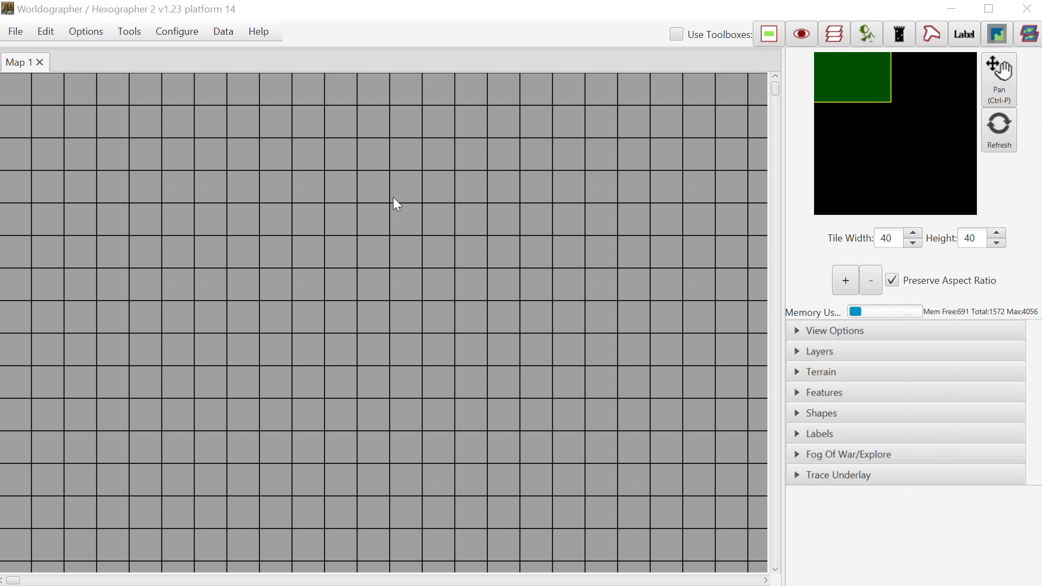
left_click(180, 31)
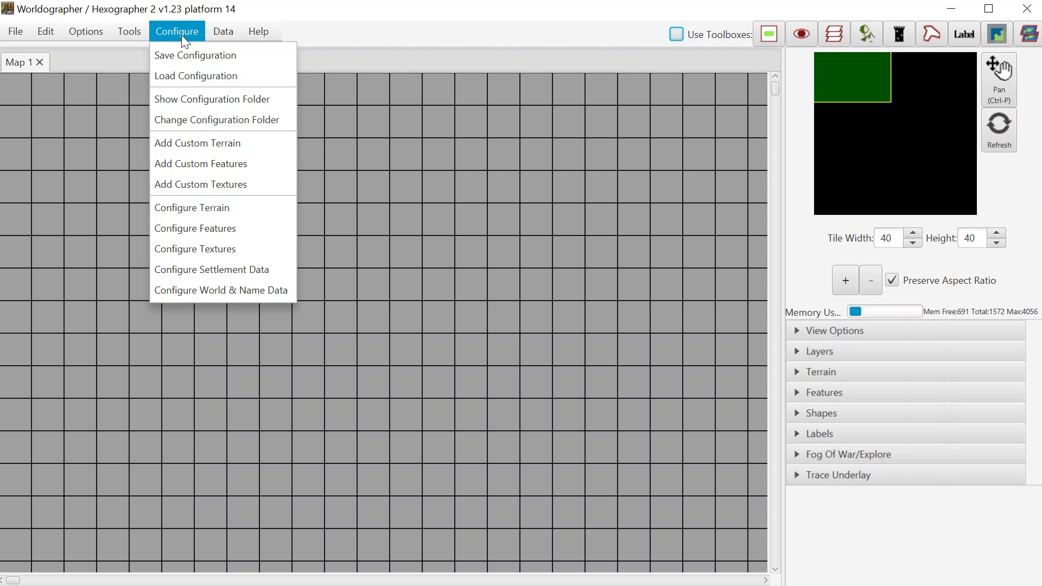
left_click(255, 17)
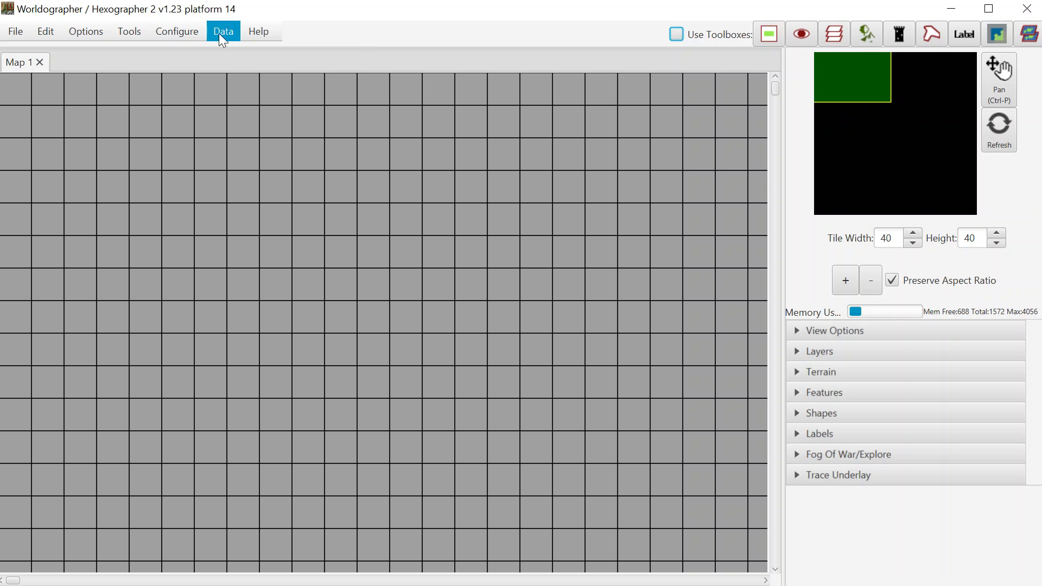
Step: Start adding a custom terrain and load the image Feywild Floor A.png from the icons folder
left_click(180, 31)
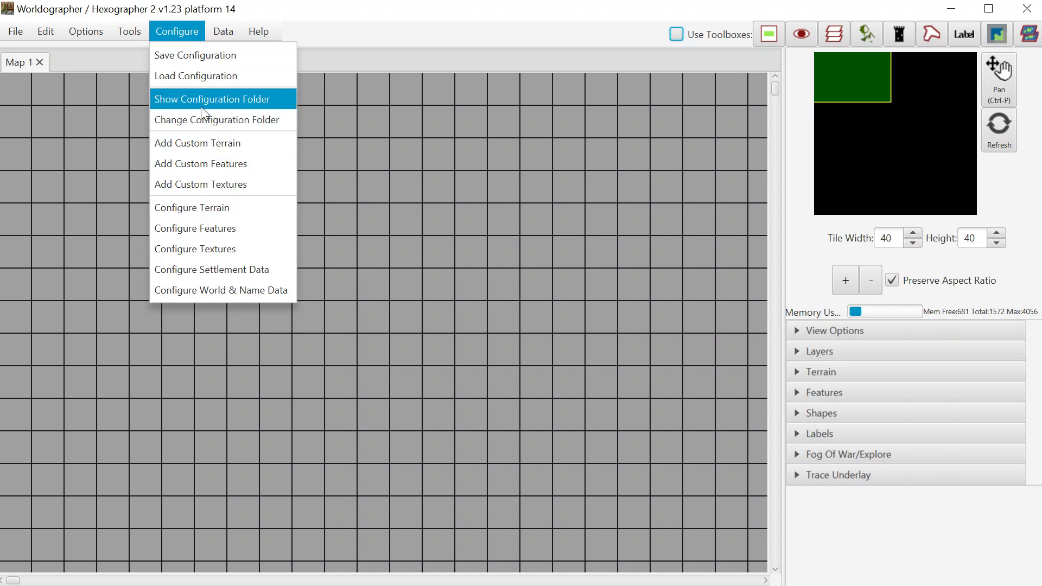
left_click(226, 148)
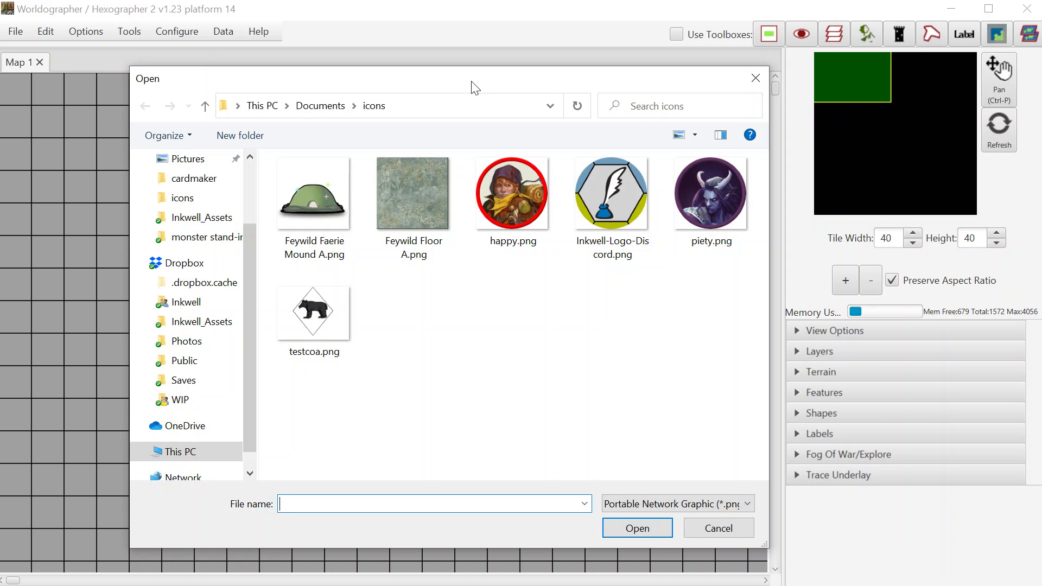
left_click(412, 195)
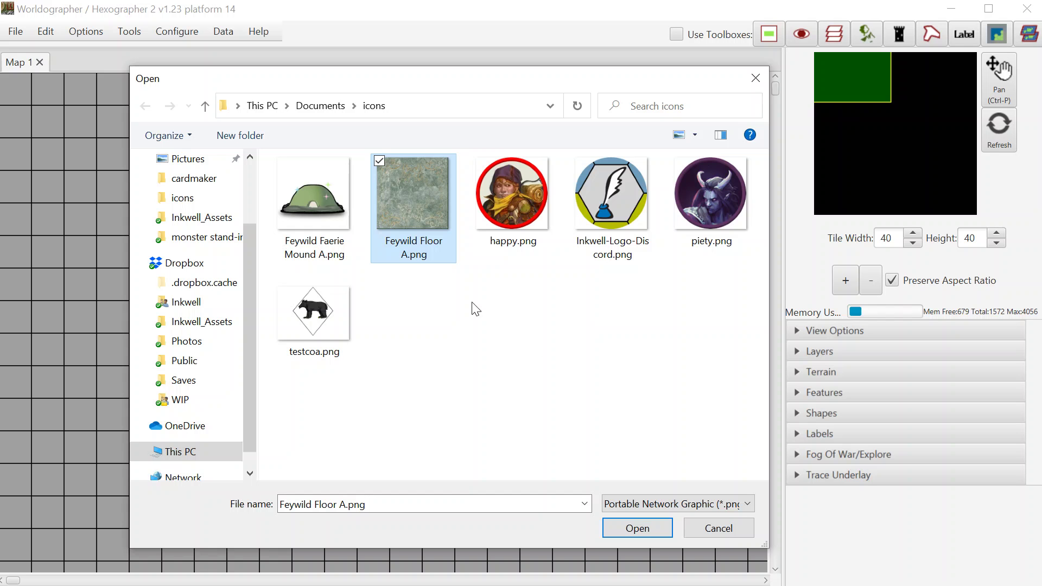
left_click(636, 529)
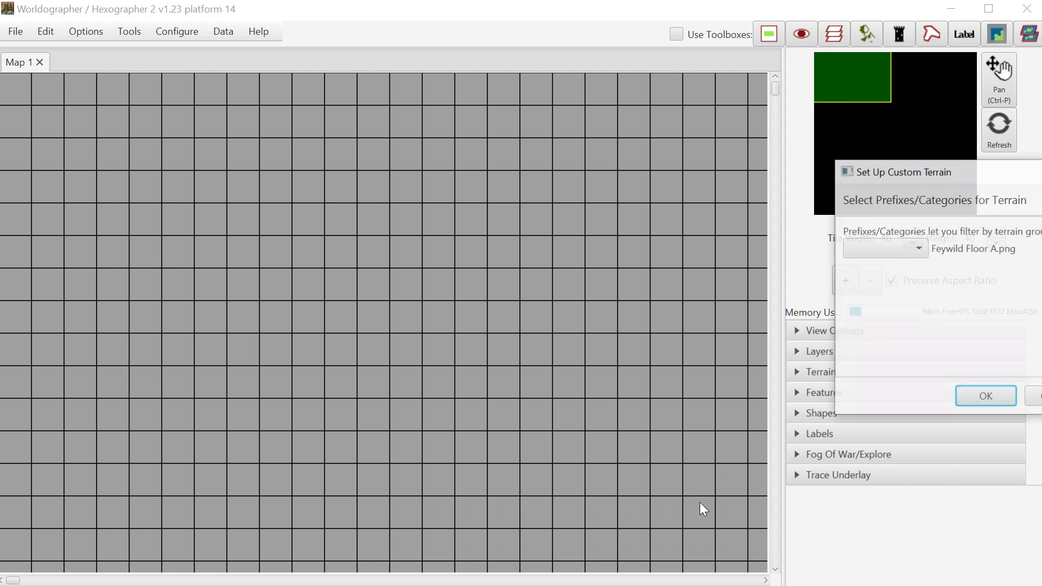
Step: Assign the Floor category to Feywild Floor A.png and finish adding it as custom terrain
left_click(918, 251)
left_click_drag(971, 173, 785, 148)
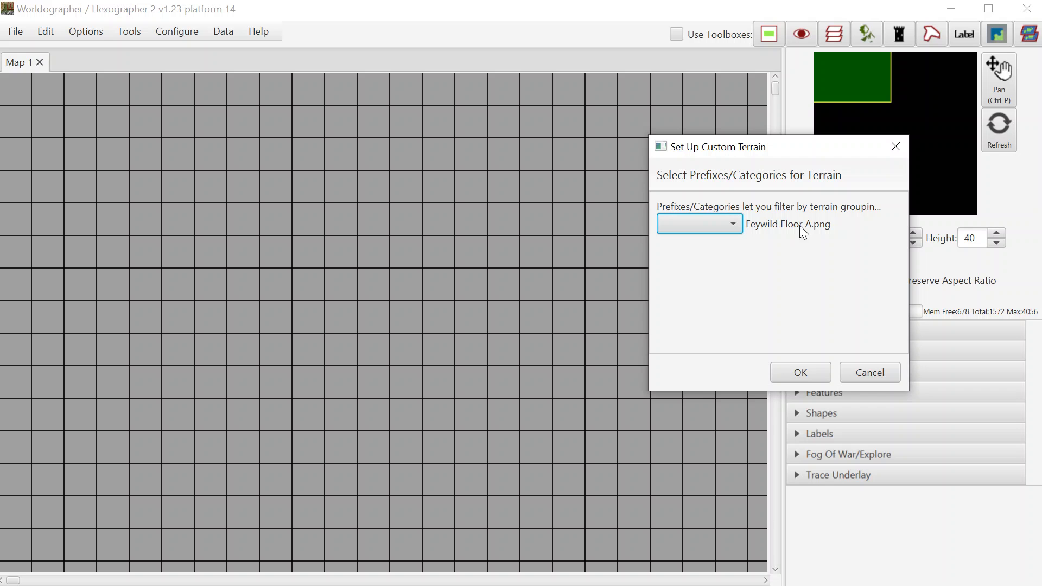
left_click(727, 224)
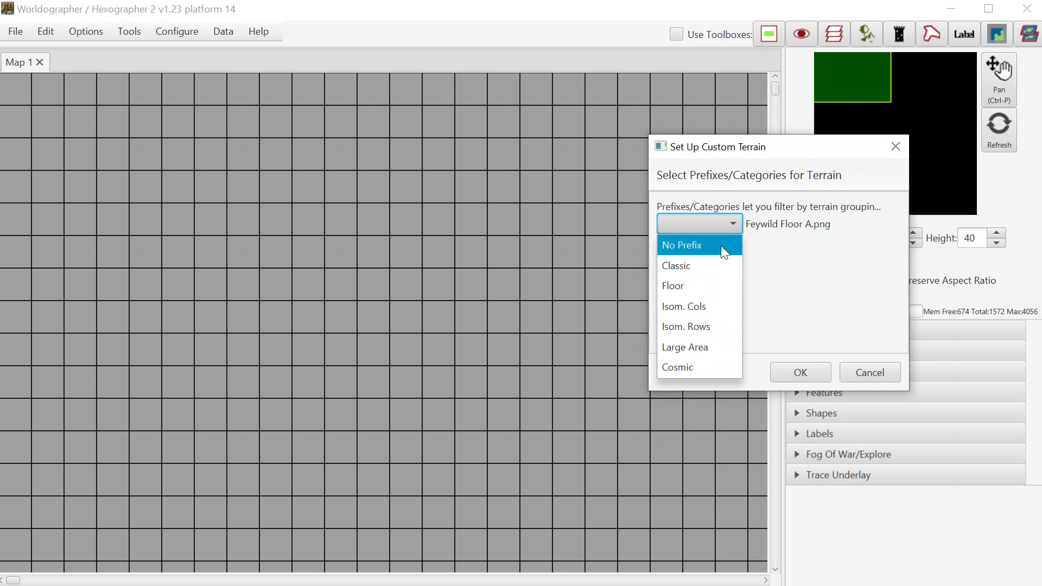
left_click(707, 289)
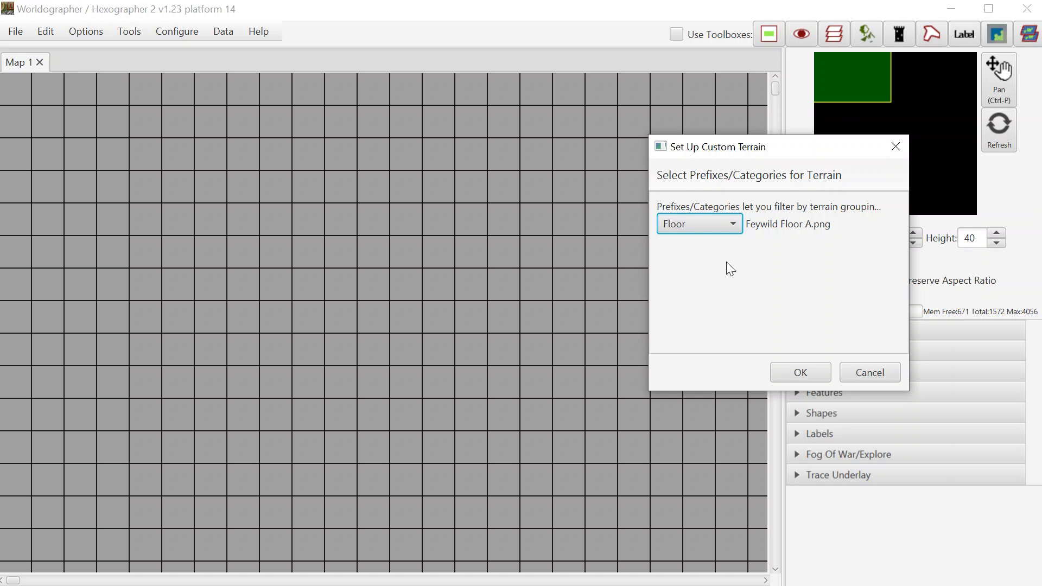
left_click(803, 375)
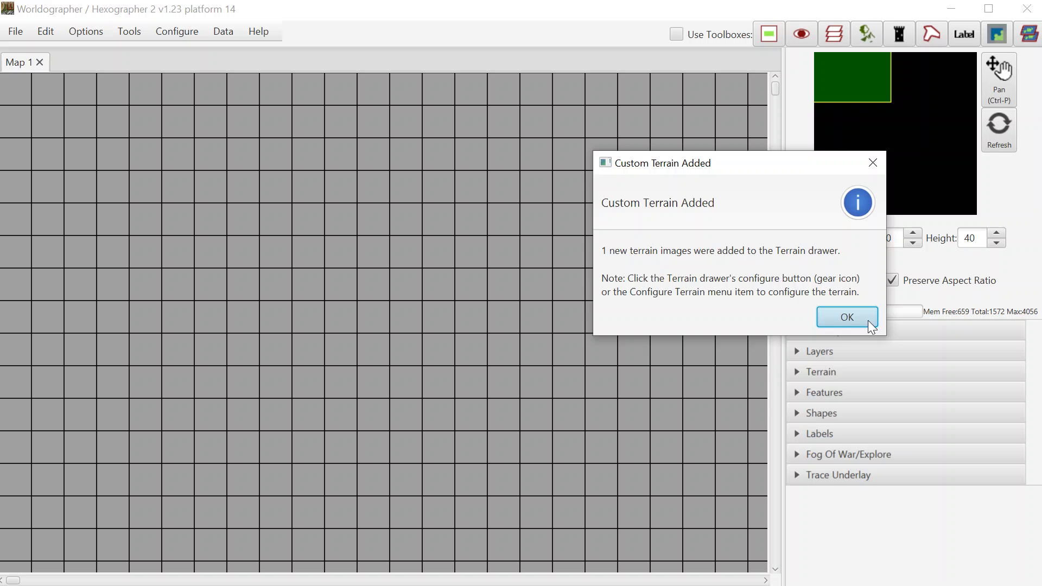
left_click(839, 315)
Step: Show the terrain palette in a widened side area and limit it to the Floor category
left_click(820, 371)
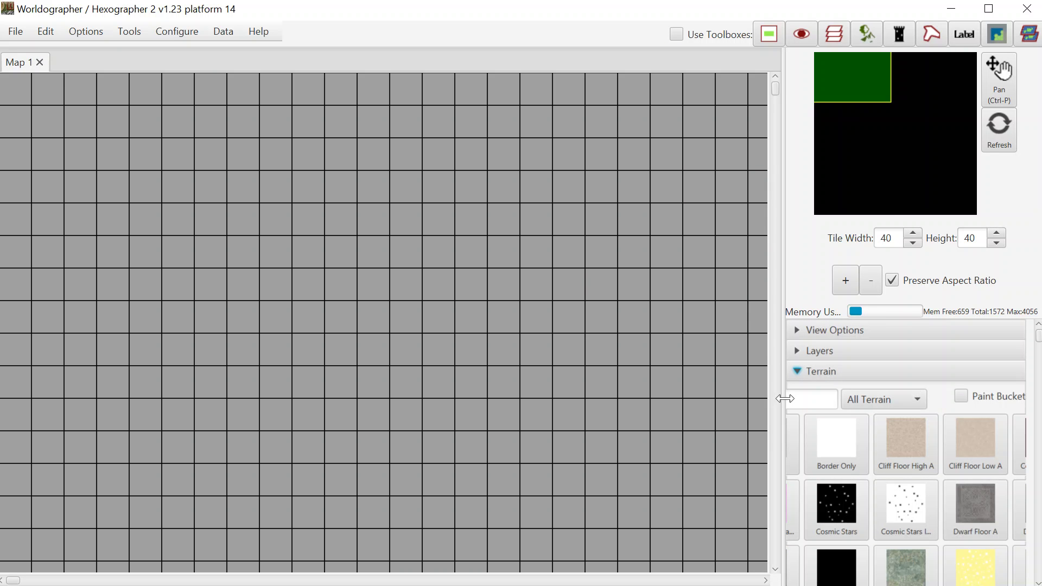
left_click_drag(783, 399, 698, 400)
left_click(847, 402)
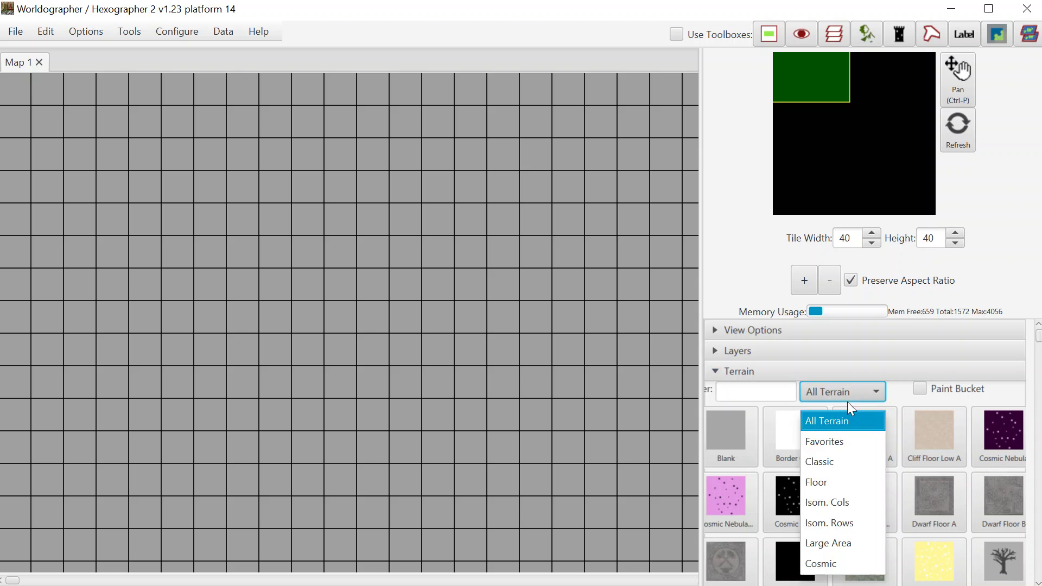
left_click(833, 481)
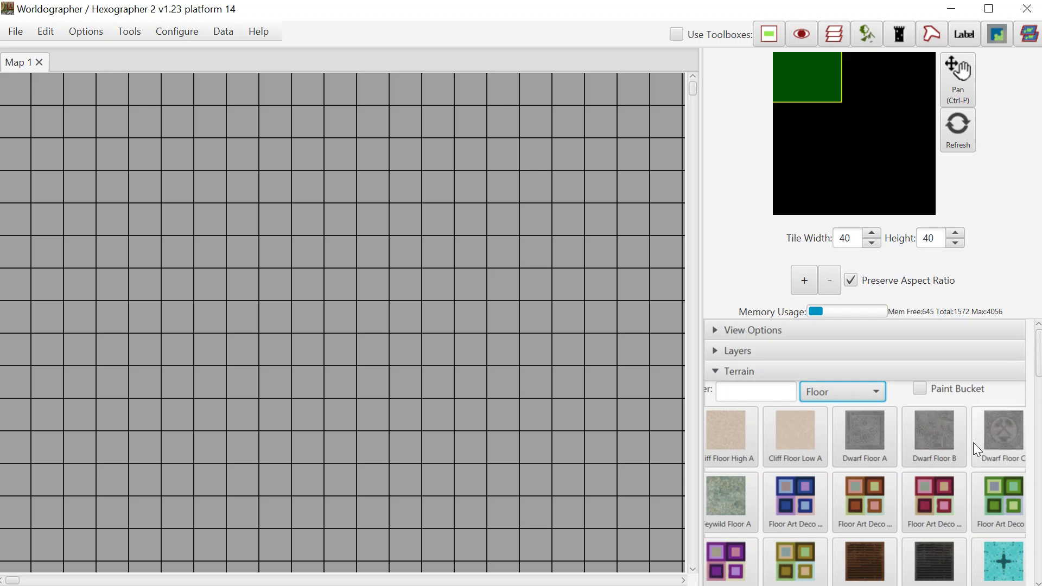
scroll(1039, 375, "down", 2)
mouse_move(1039, 375)
left_mouse_down()
mouse_move(1035, 467)
mouse_move(1035, 358)
left_mouse_up()
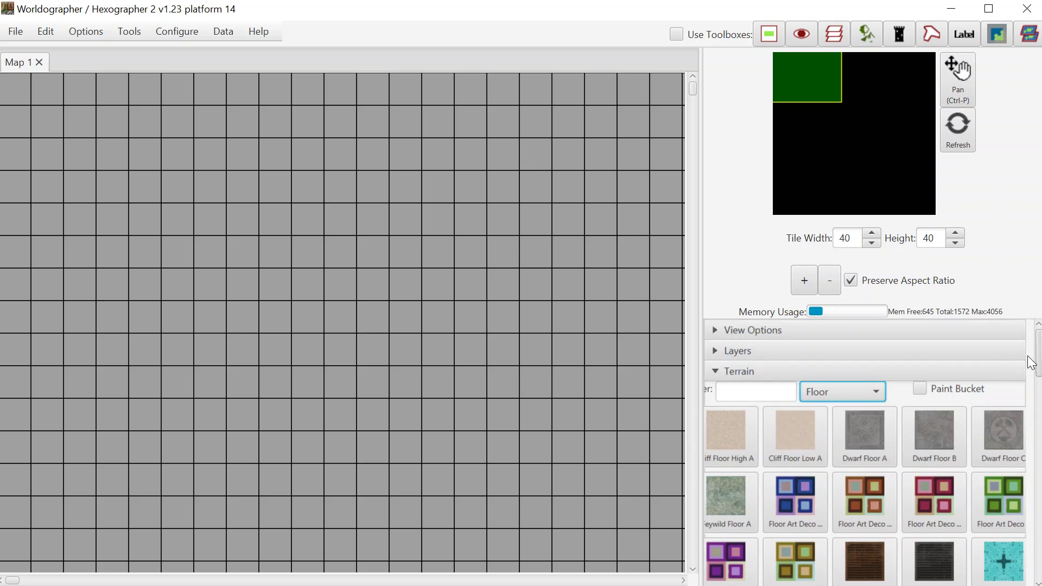
Step: Filter the floor terrains by "fey" and place one Feywild Floor A tile on the empty map
left_click(757, 391)
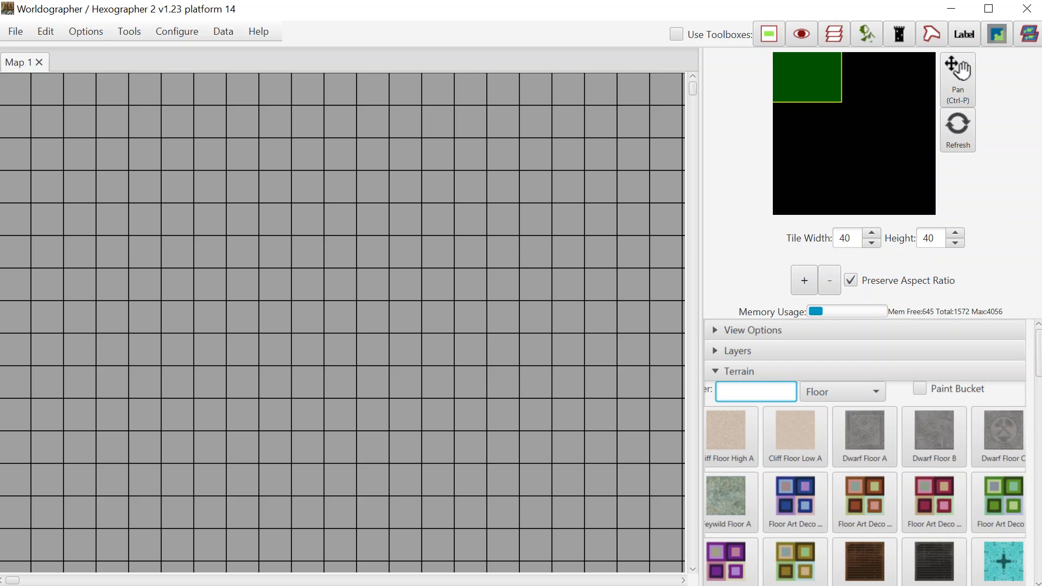
type("fey")
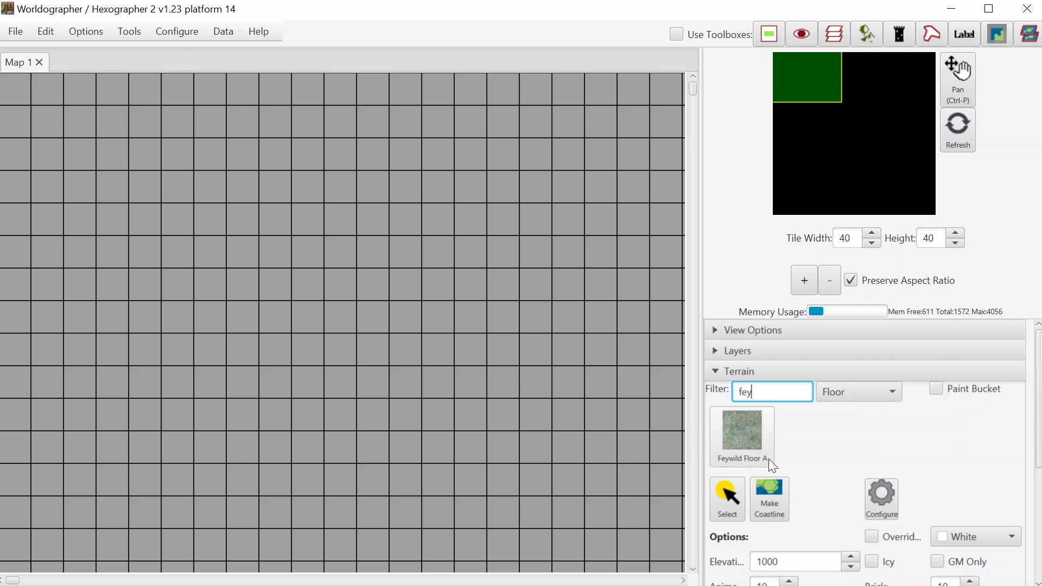
left_click(750, 425)
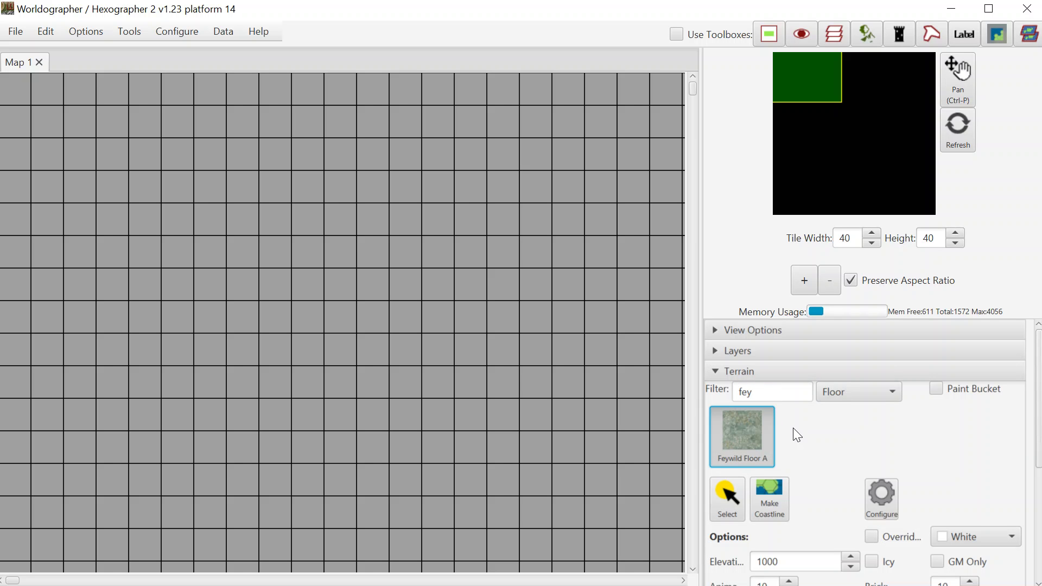
left_click(443, 222)
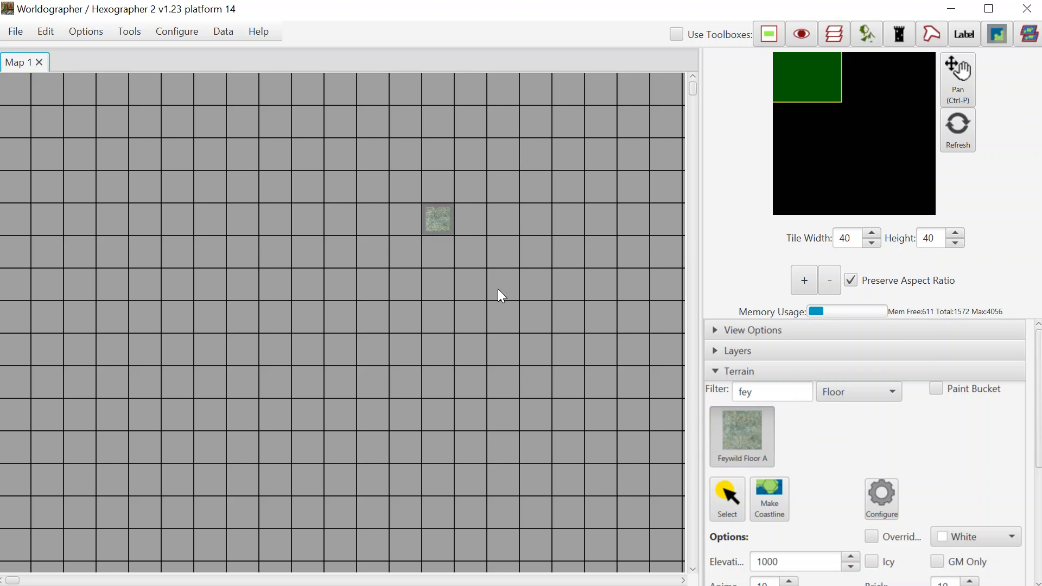
left_click(804, 280)
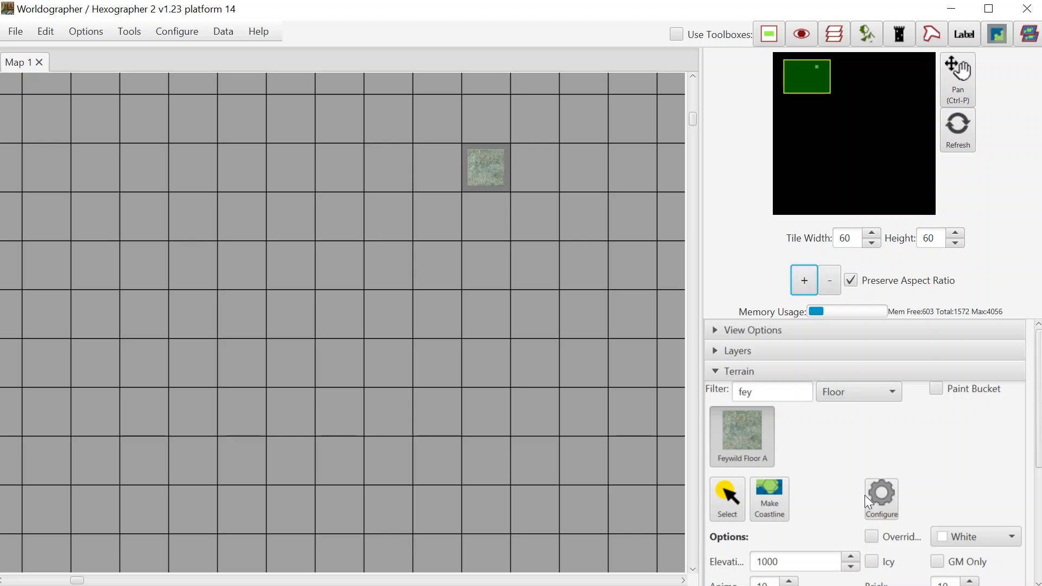
Step: Open the terrain configuration for the Floor style
left_click(880, 507)
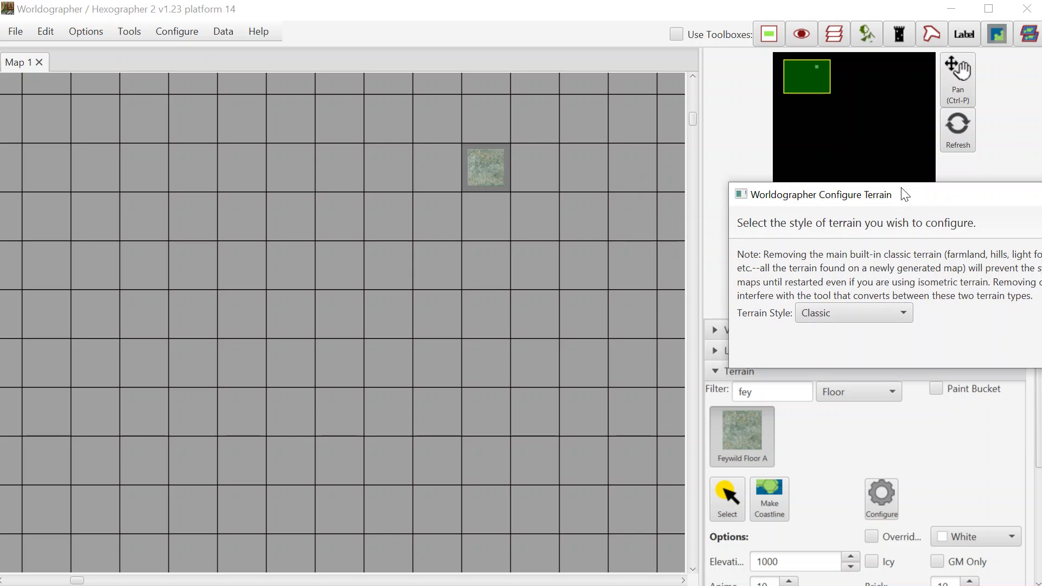
left_click_drag(902, 193, 552, 152)
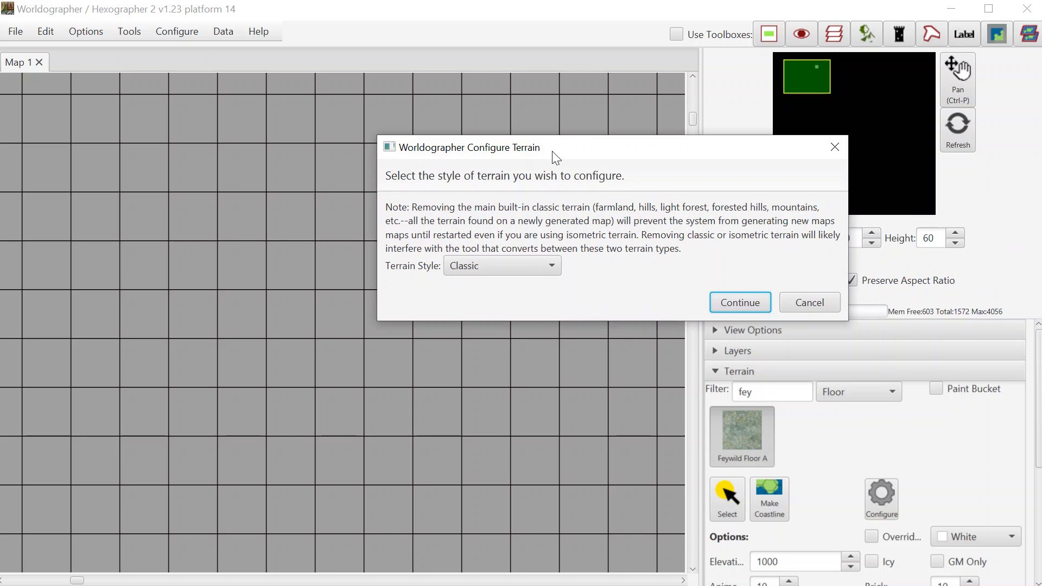
left_click(539, 265)
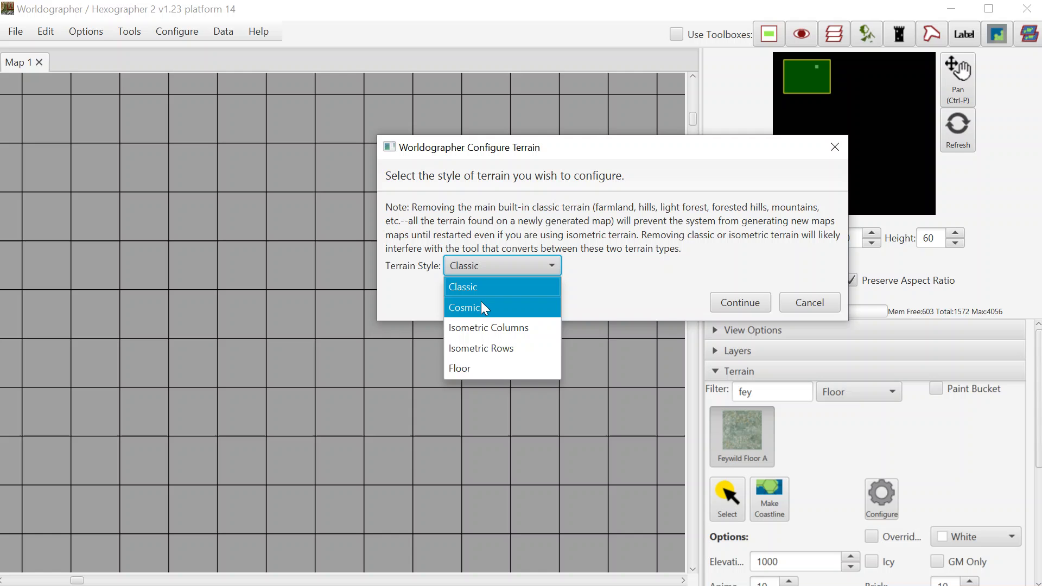
left_click(506, 369)
left_click(721, 303)
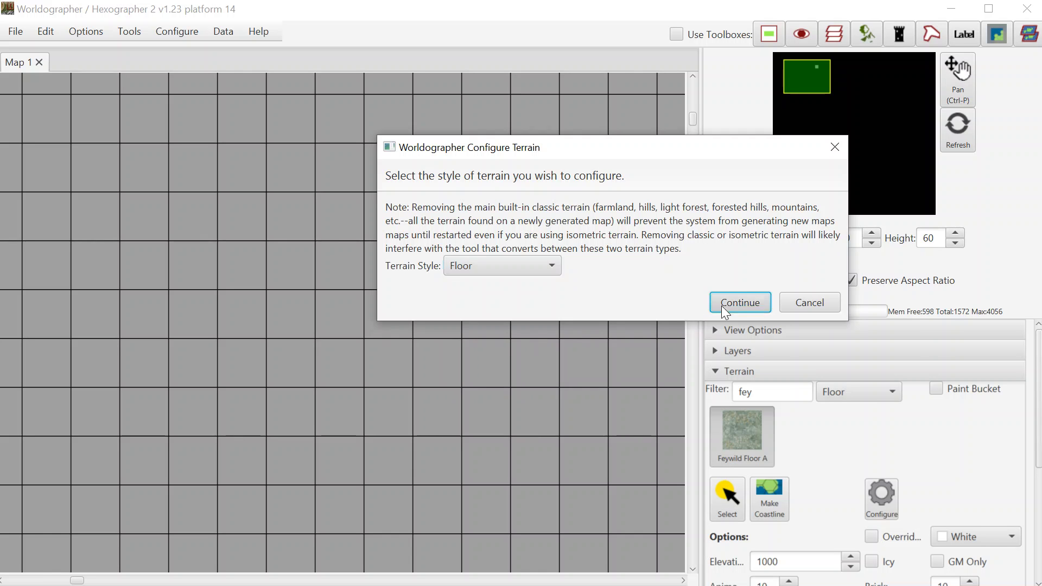
left_click_drag(808, 146, 400, 98)
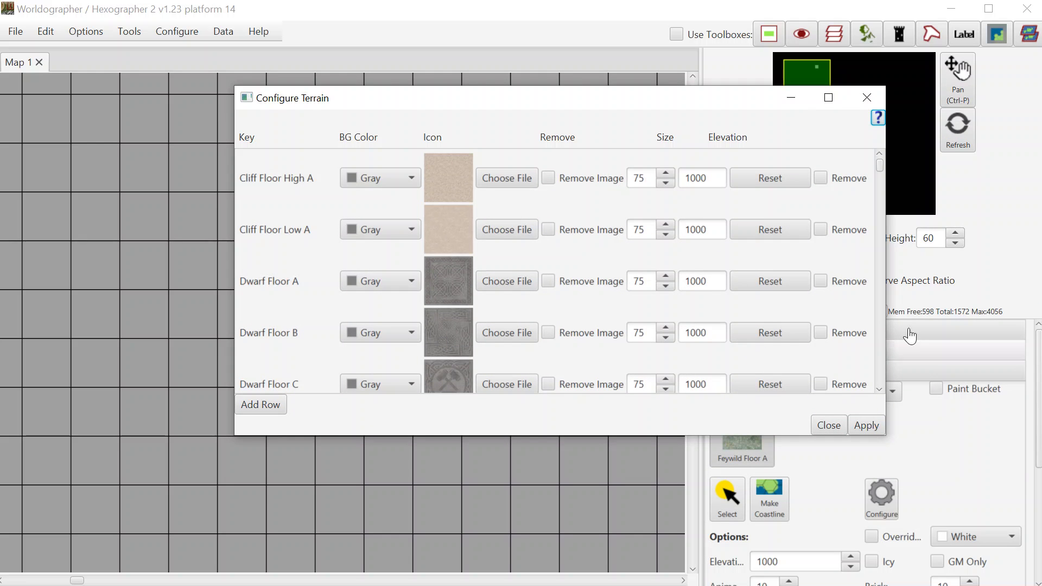
Step: Set Feywild Floor A's size to 100 and its elevation to 1
mouse_move(880, 166)
left_mouse_down()
mouse_move(871, 225)
mouse_move(872, 182)
left_mouse_up()
scroll(871, 171, "down", 1)
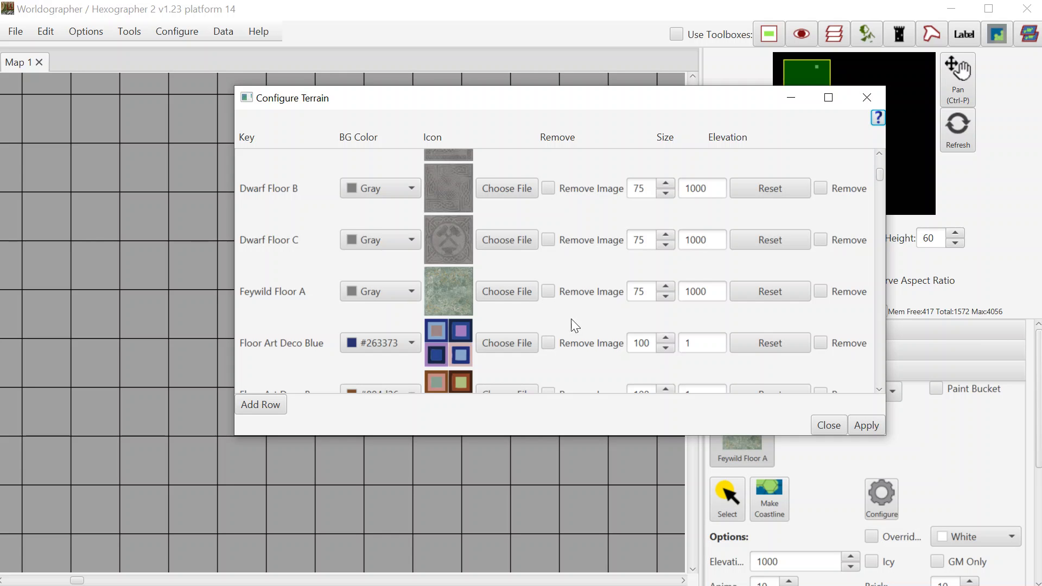
left_click(639, 291)
left_click_drag(641, 291, 620, 294)
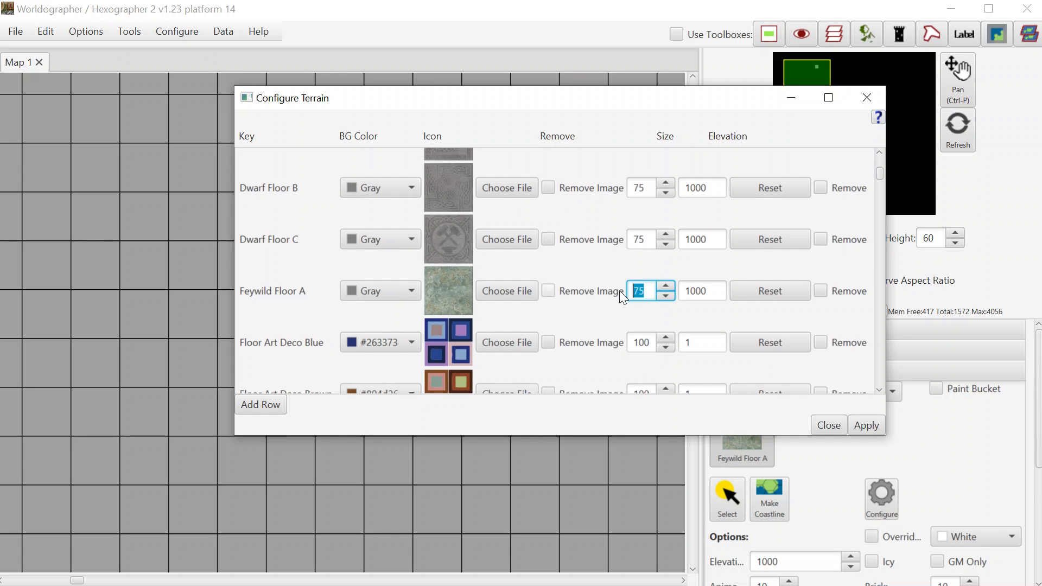
type("100")
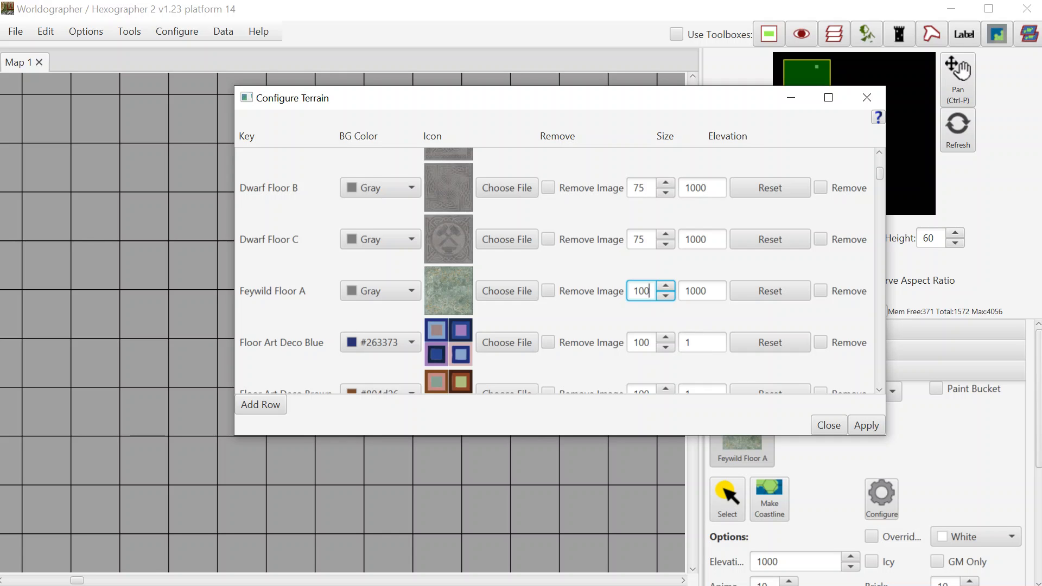
left_click_drag(706, 291, 690, 290)
key("BackSpace")
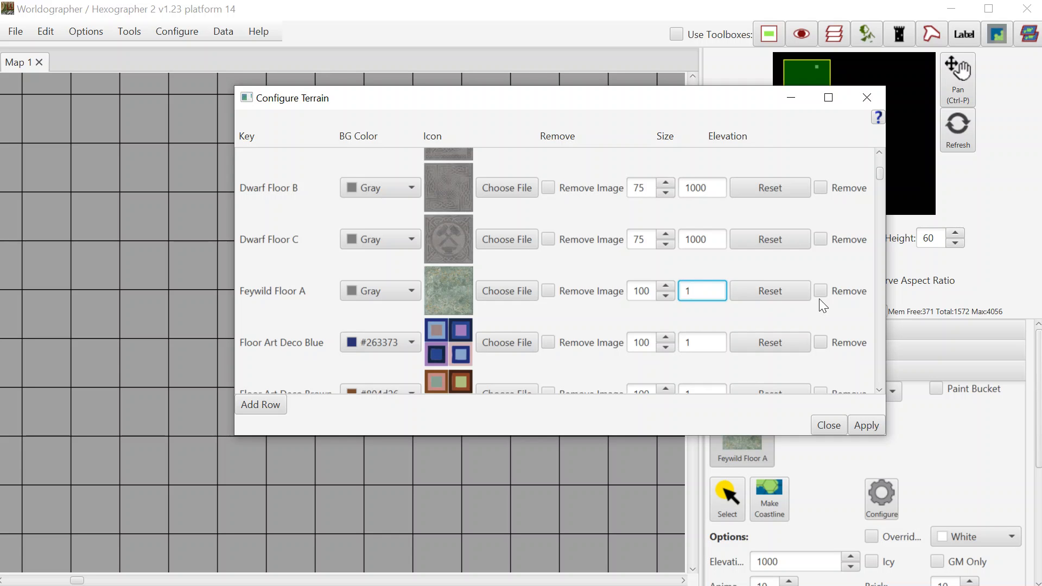
Step: Set the elevation of Dwarf Floor C and Dwarf Floor B to 1 and apply the terrain configuration
left_click_drag(708, 240, 690, 240)
key("BackSpace")
left_click_drag(709, 188, 689, 188)
key("BackSpace")
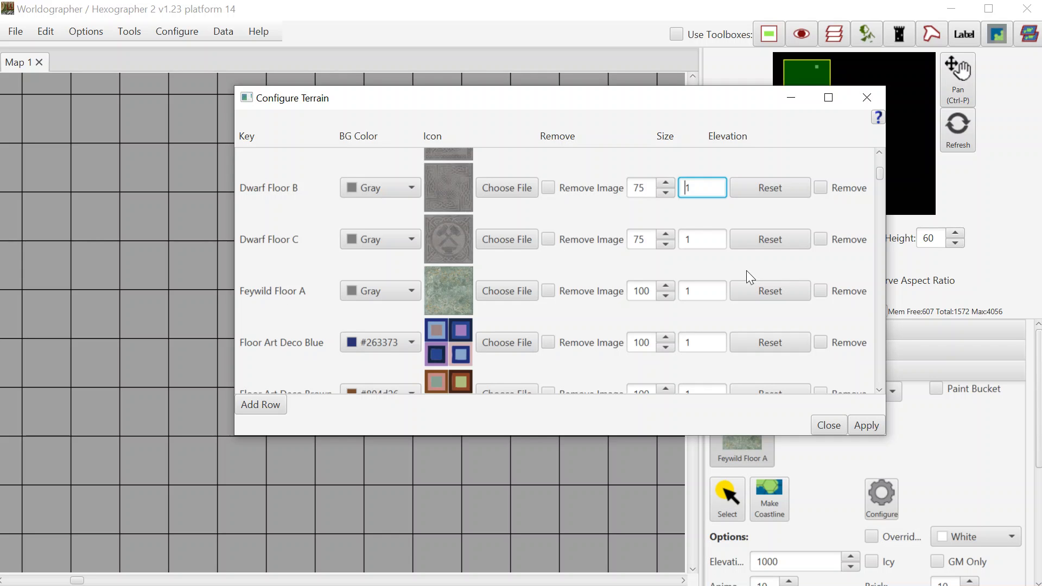
left_click(867, 426)
left_click(836, 425)
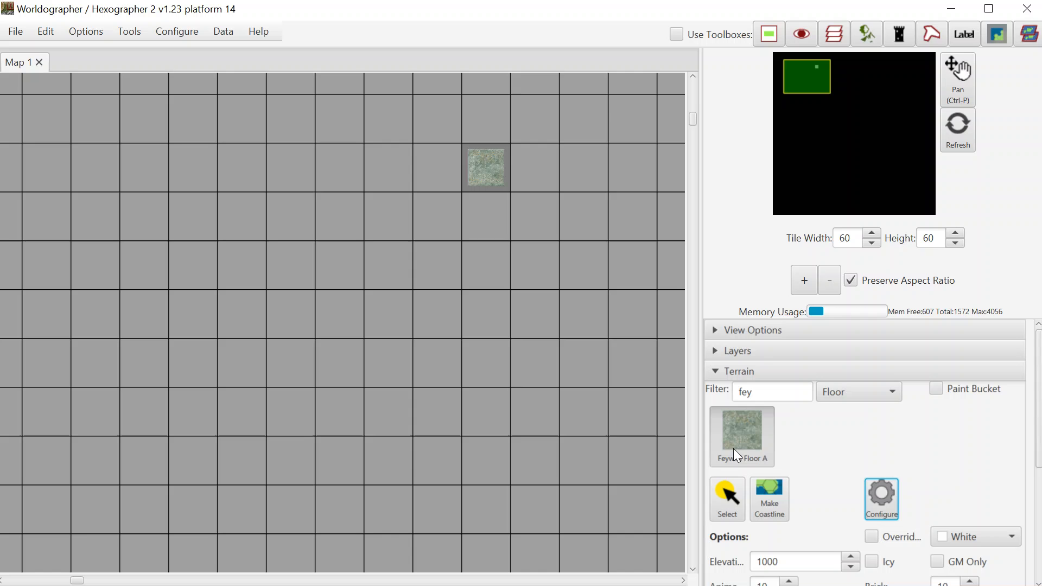
Step: Paint a two-by-two block of Feywild Floor A tiles below the existing single tile
left_click(735, 434)
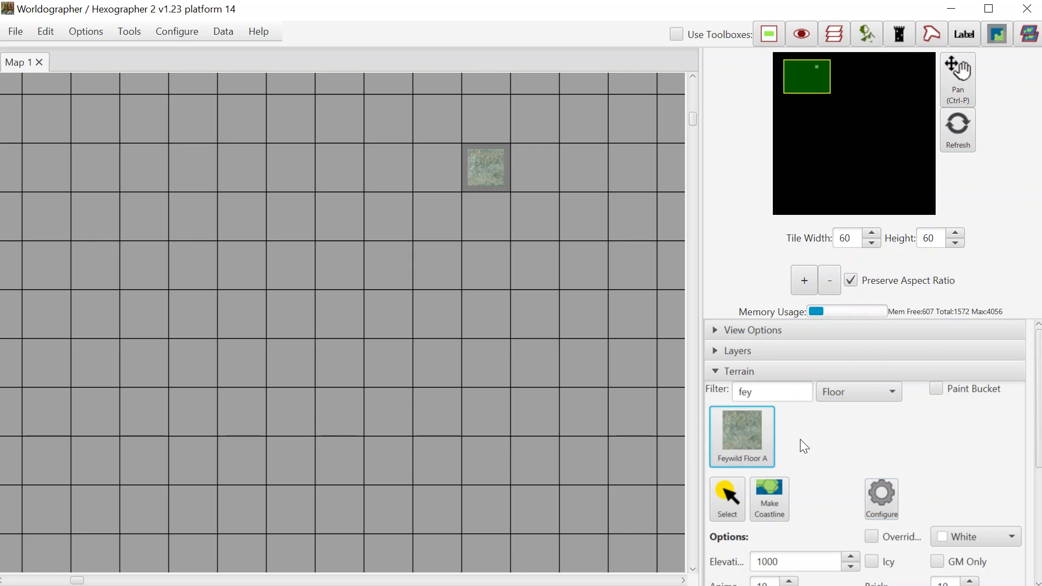
left_click(505, 361)
left_click(529, 359)
left_click(547, 309)
left_click(474, 319)
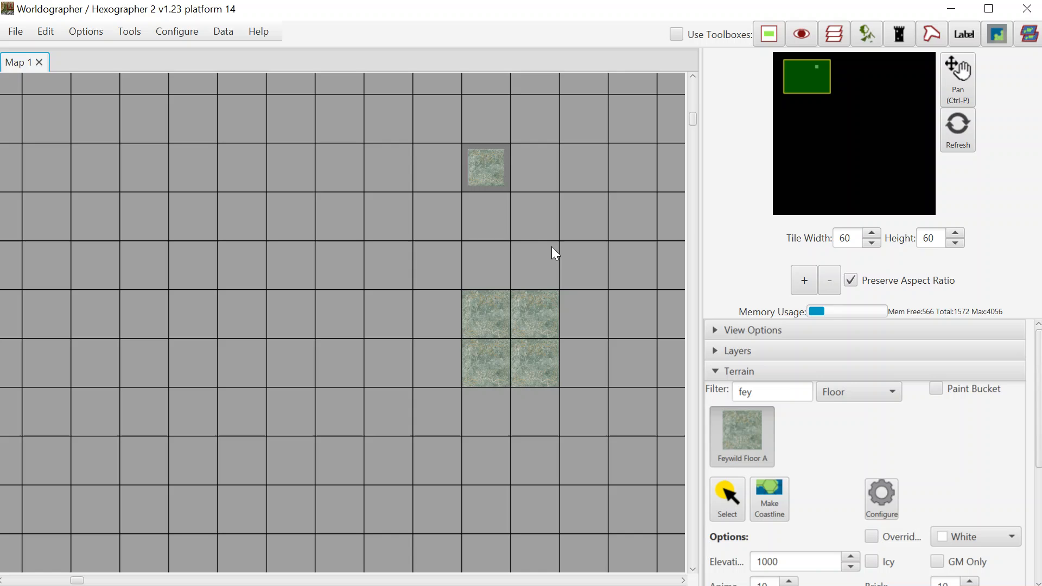
Step: Clear the terrain name filter and replace the single Feywild tile with Floor Art Deco Blue
left_click(831, 396)
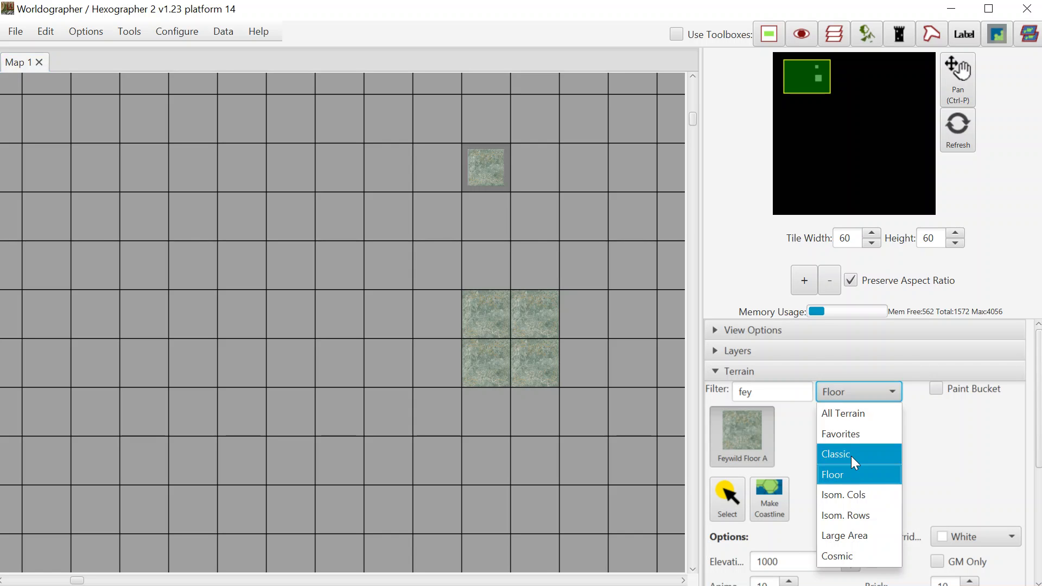
left_click(771, 391)
key("BackSpace")
key("BackSpace")
key("BackSpace")
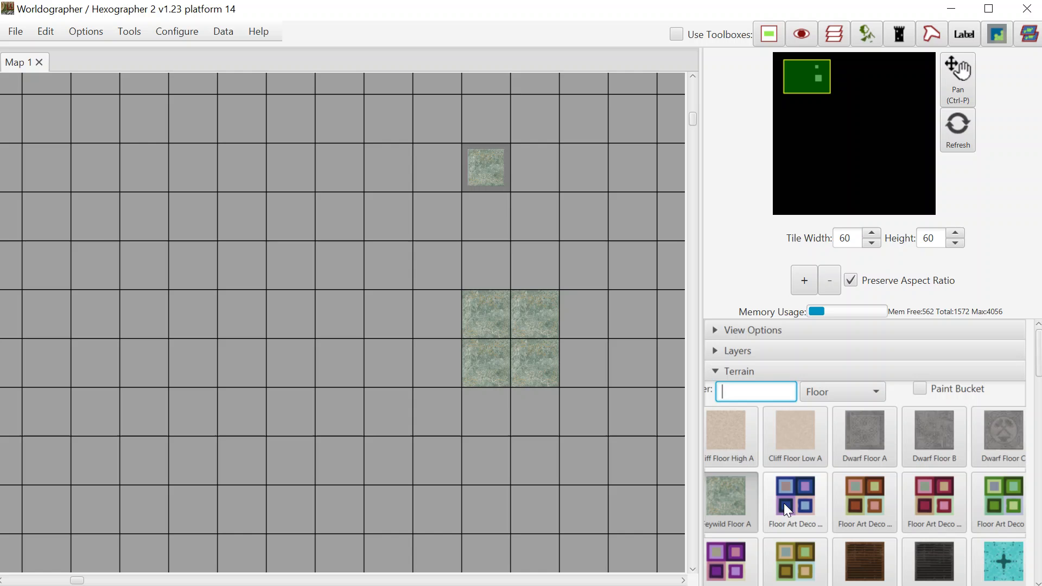
left_click(786, 505)
left_click(499, 187)
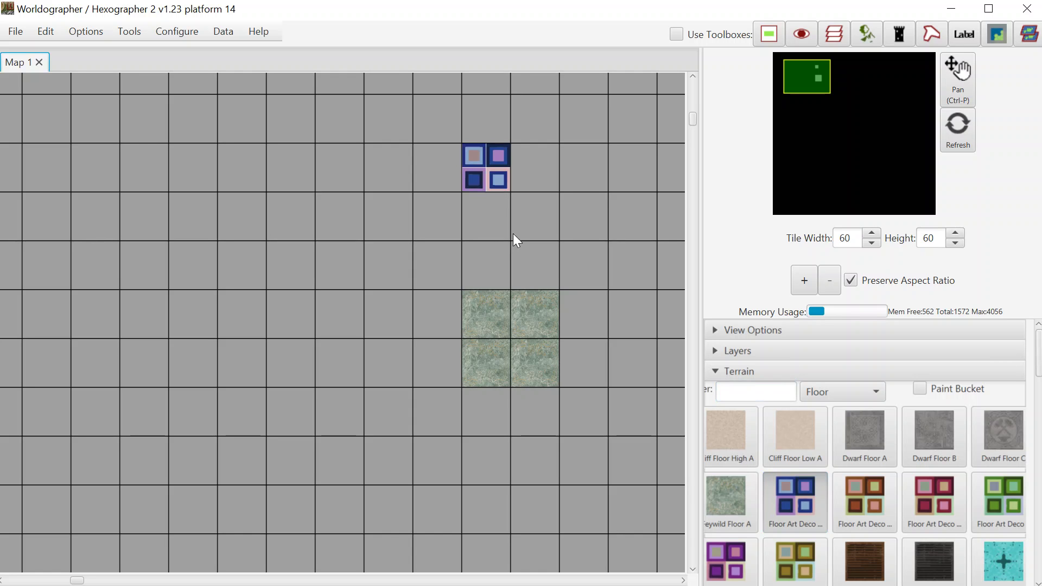
Step: Paint Feywild Floor A over the Floor Art Deco tile and the two empty tiles directly below it
left_click(724, 501)
left_click(482, 175)
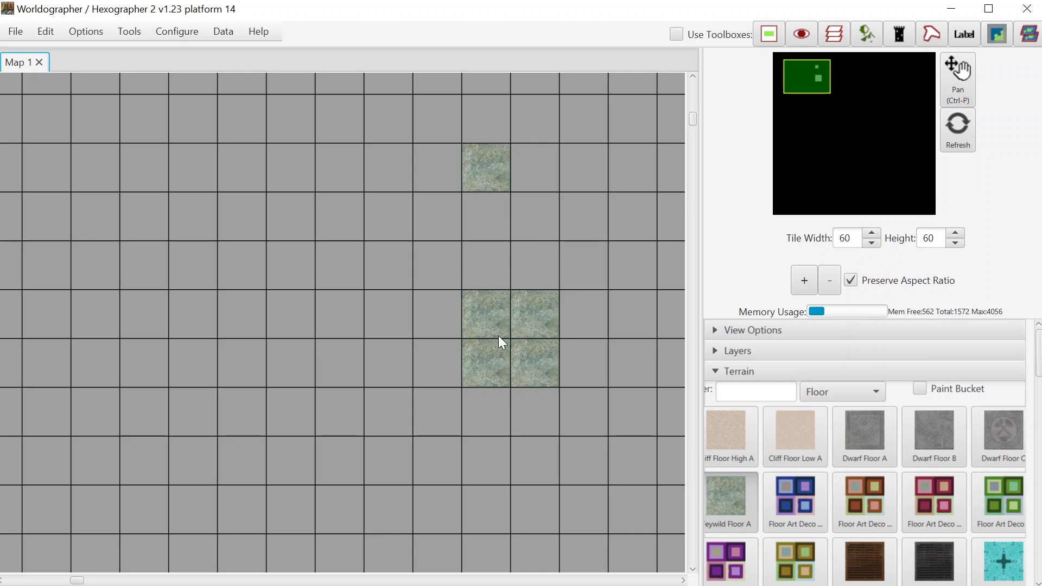
left_click(490, 254)
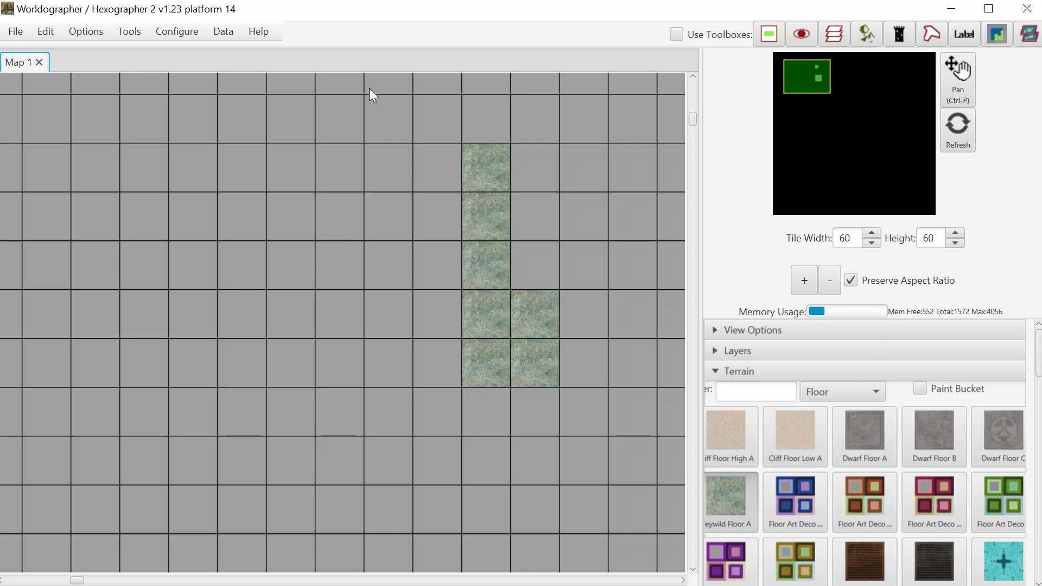
Step: Import happy.png from the icons folder as a custom feature
left_click(172, 33)
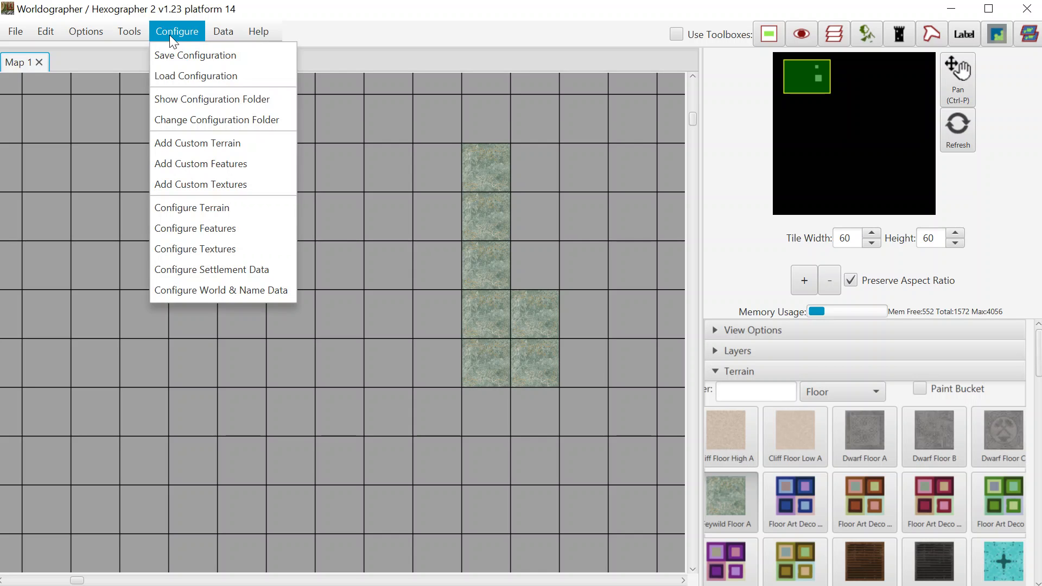
left_click(211, 169)
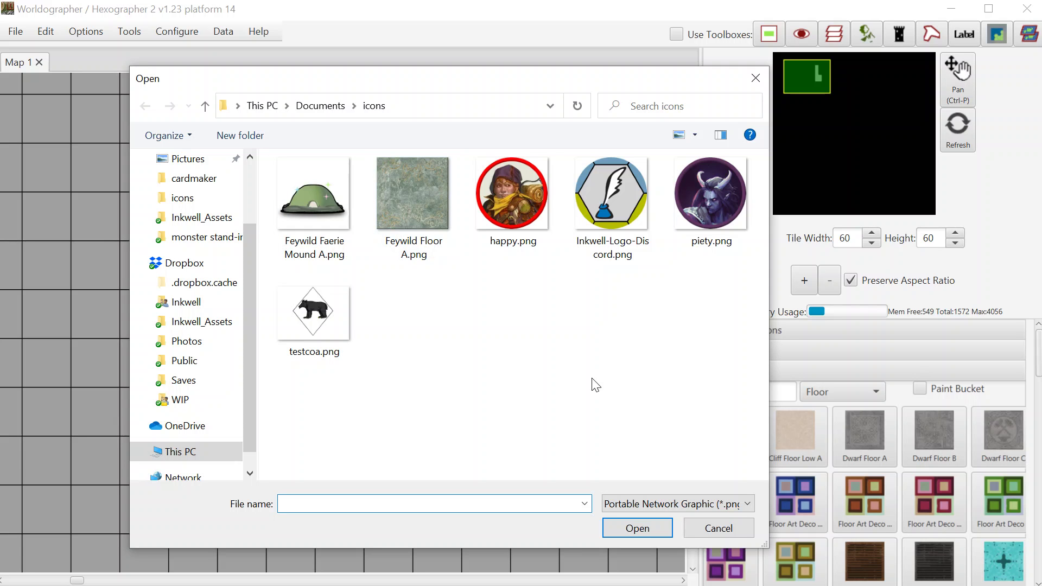
left_click(503, 211)
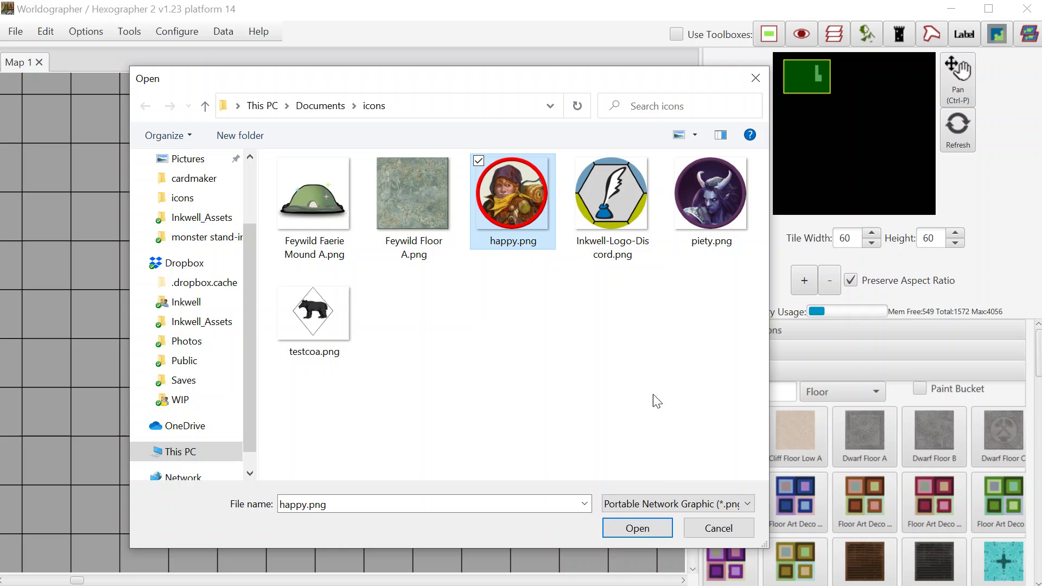
left_click(638, 528)
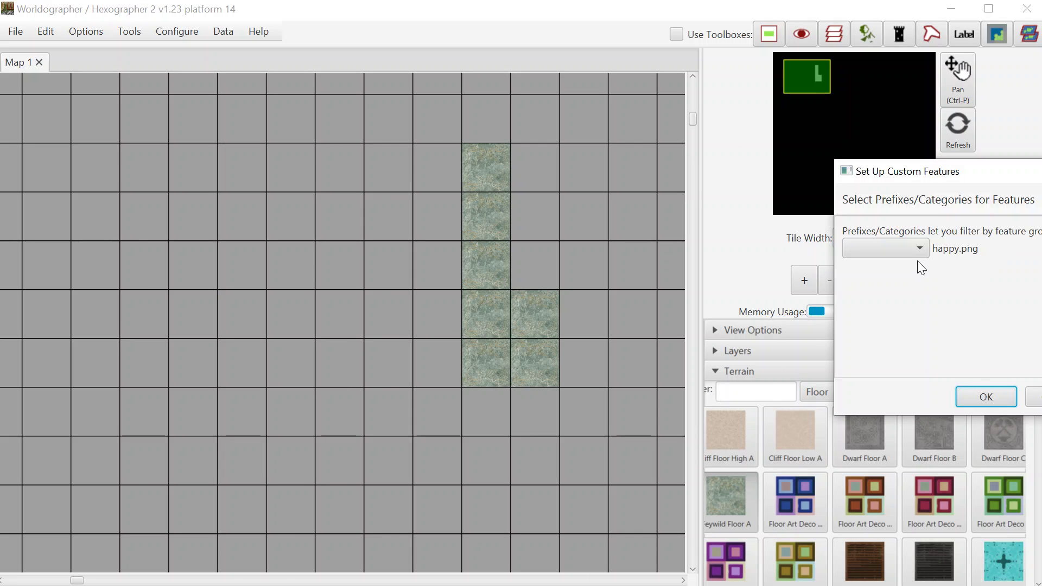
Step: Assign the Token category to happy.png and confirm the custom feature setup
left_click(918, 250)
left_click_drag(937, 176, 788, 163)
left_click(772, 233)
left_click_drag(775, 296, 777, 360)
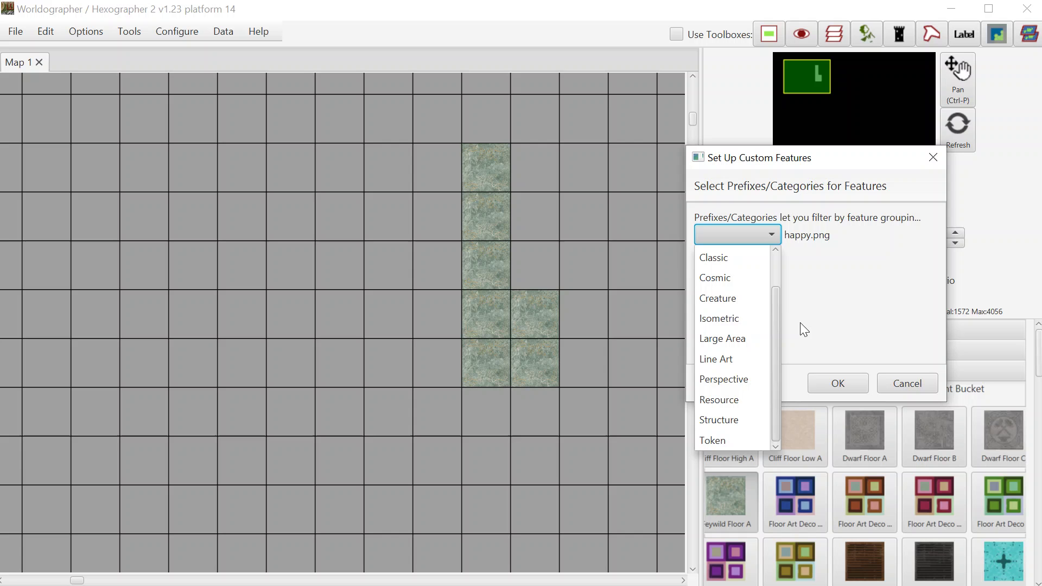
left_click(724, 437)
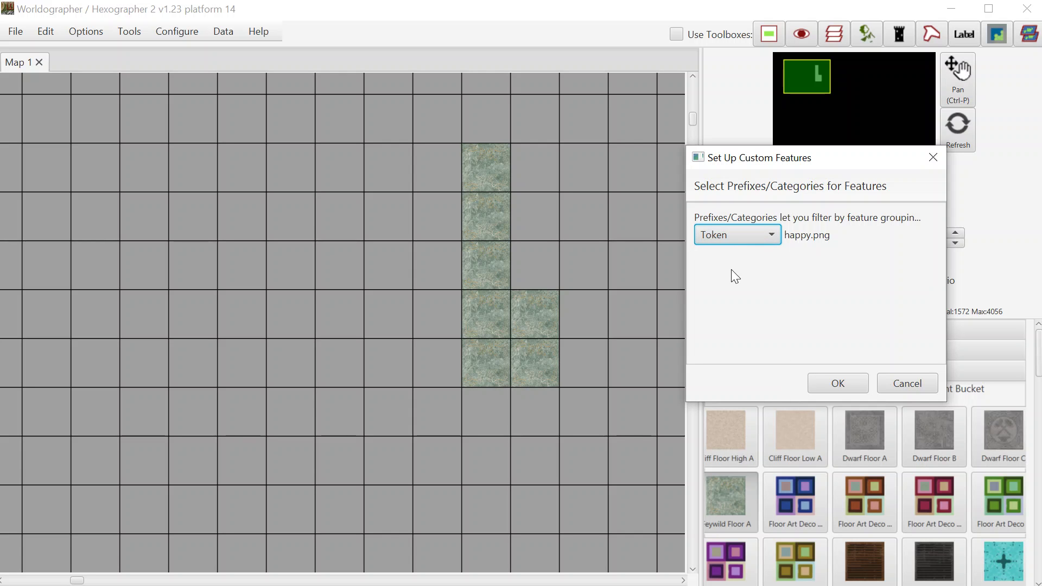
left_click(828, 382)
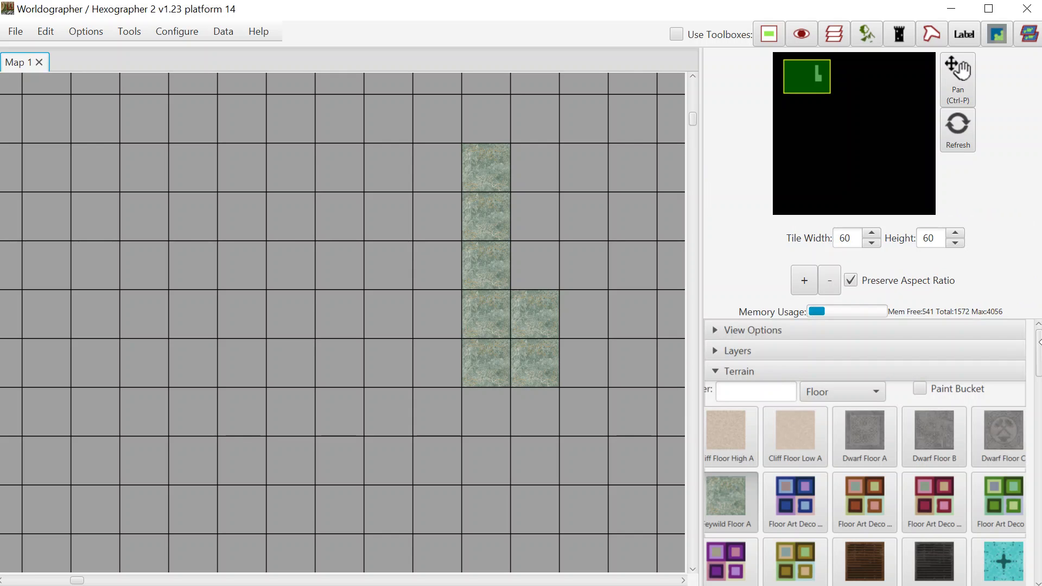
Step: Switch from terrain to features and filter them by the Token category and the name "happy"
left_click(745, 374)
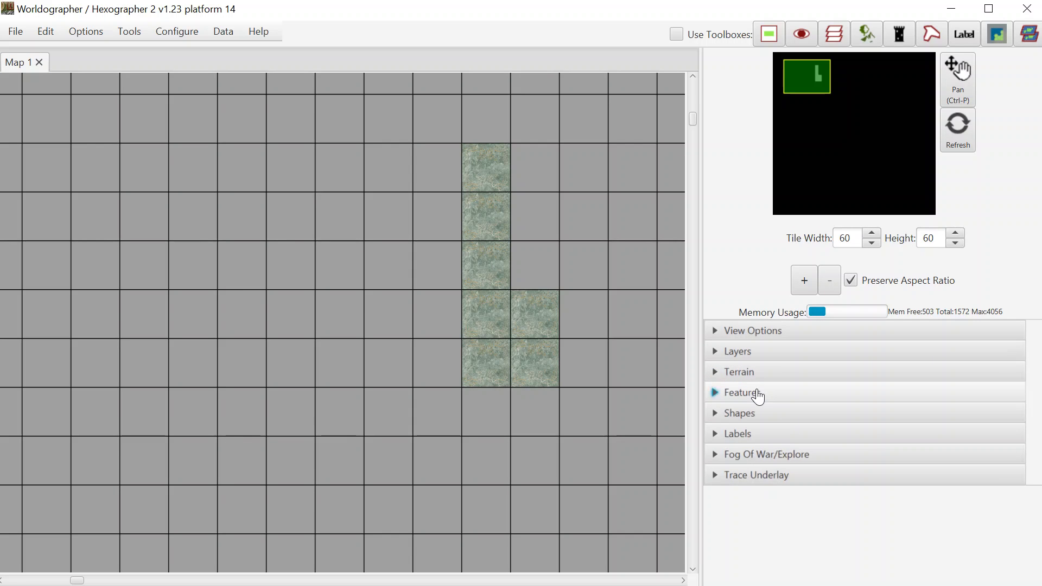
left_click(757, 397)
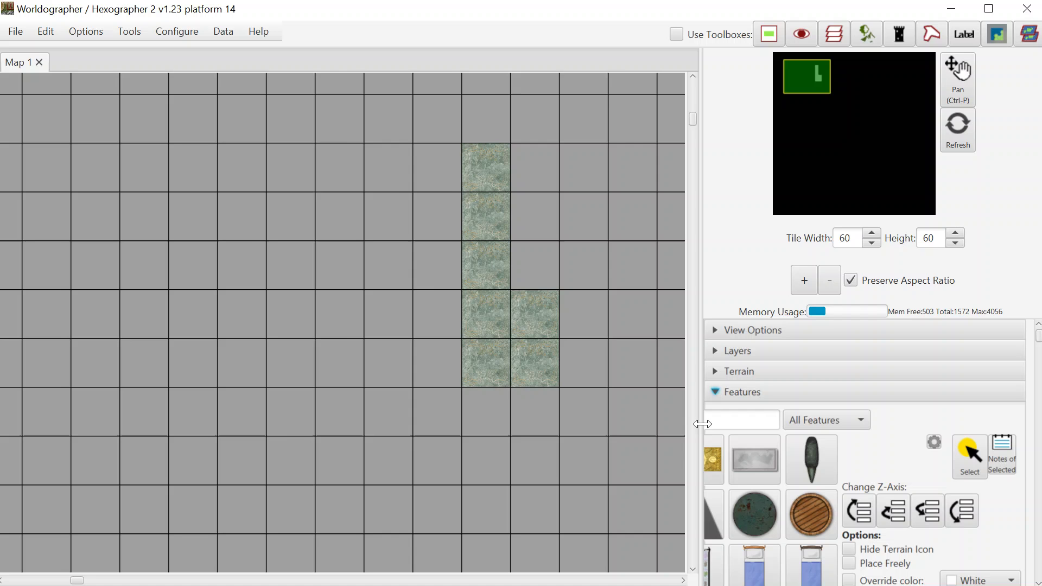
left_click(764, 422)
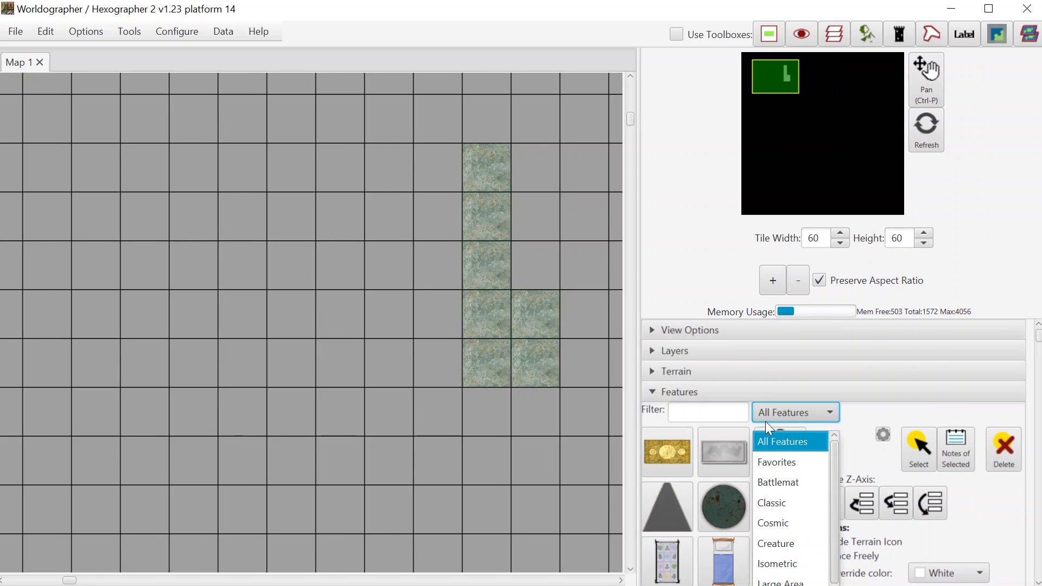
left_click_drag(830, 515, 839, 566)
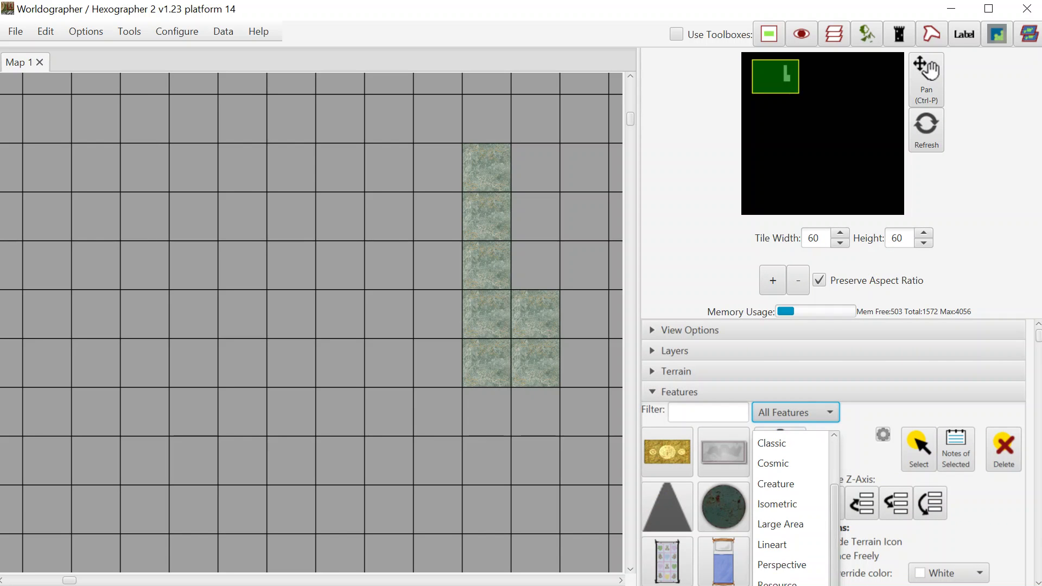
left_click(782, 570)
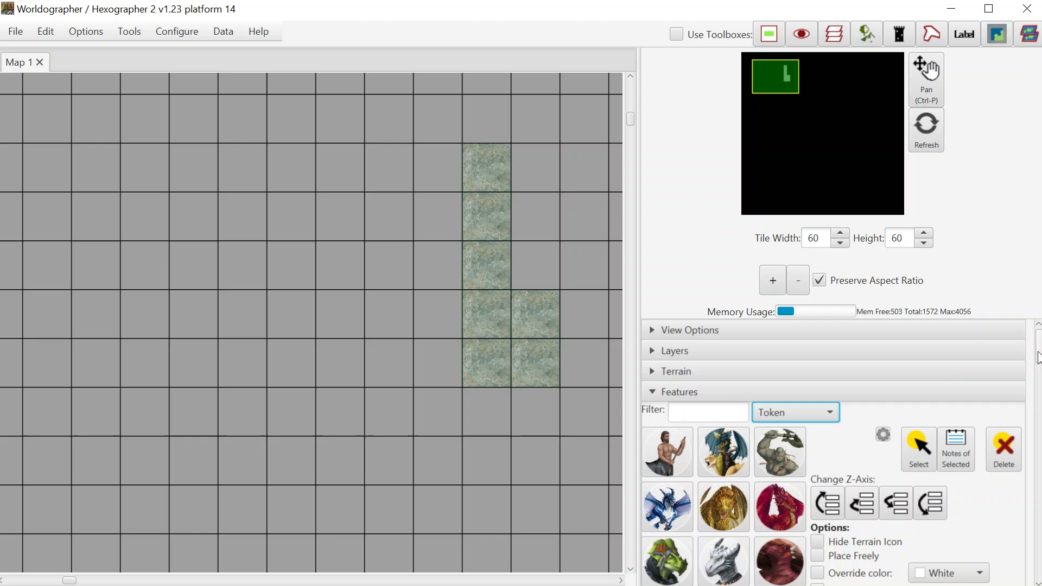
left_click(706, 413)
type("happy")
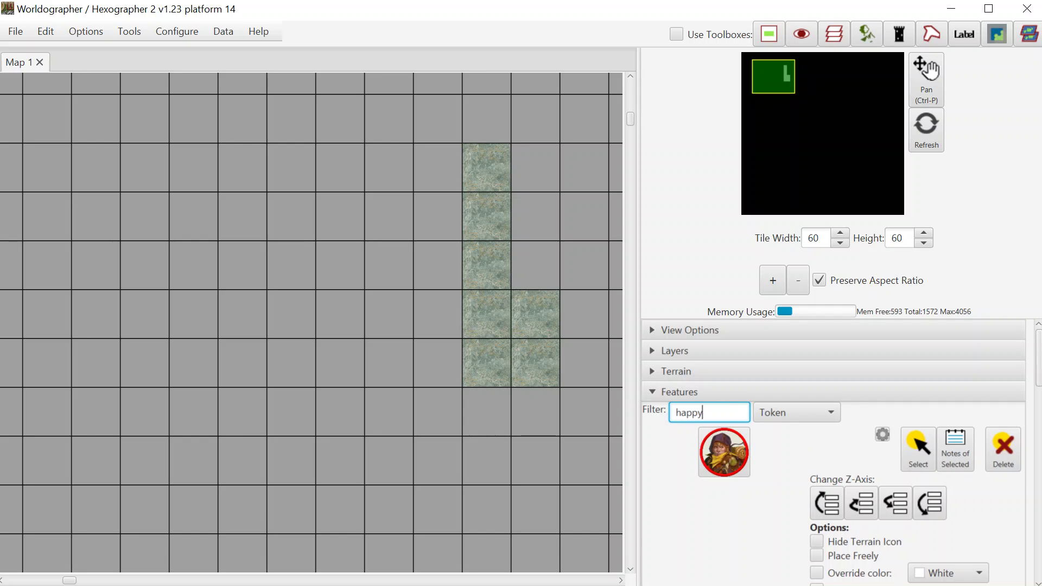
Step: Place the happy token on the upper-right tile of the two-by-two Feywild block and center it in that tile
left_click(720, 465)
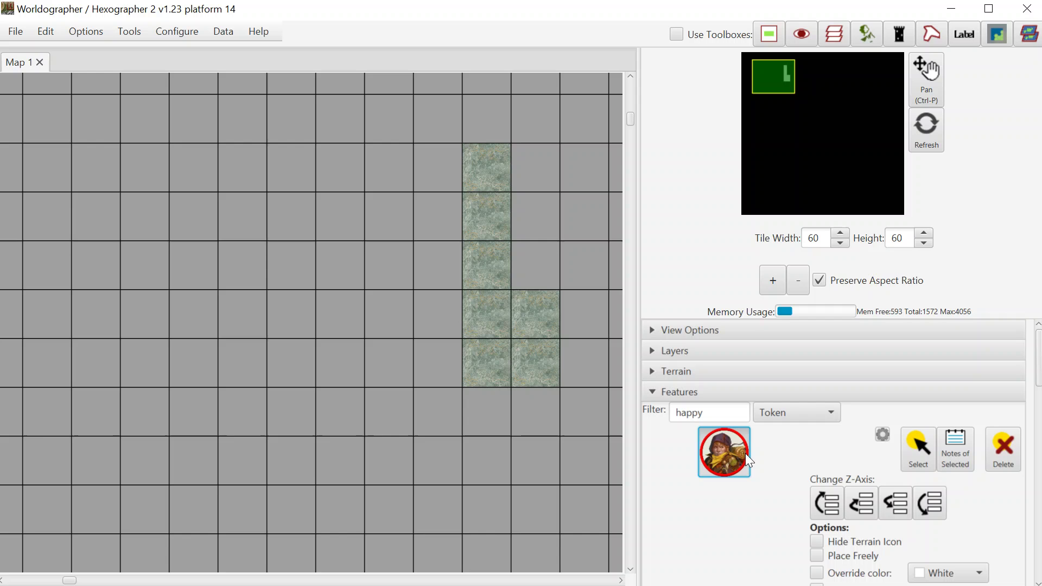
left_click(527, 317)
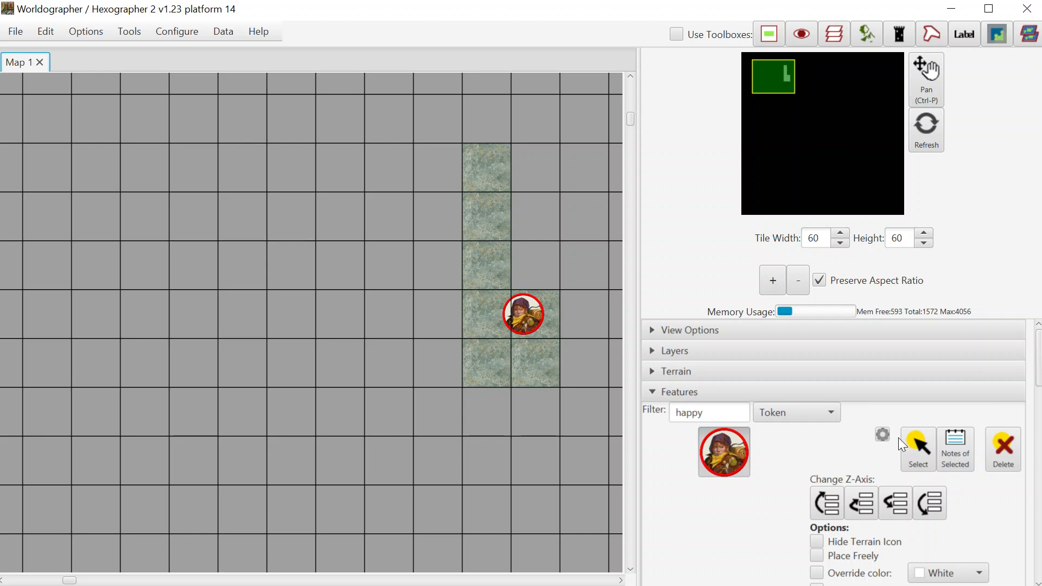
left_click(918, 446)
left_click(530, 318)
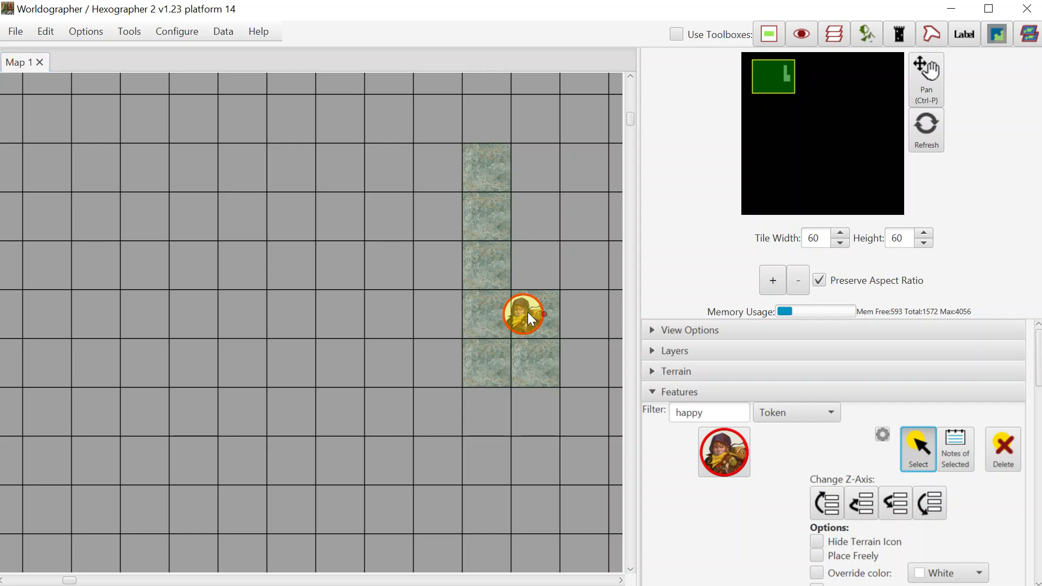
left_click_drag(525, 312, 537, 336)
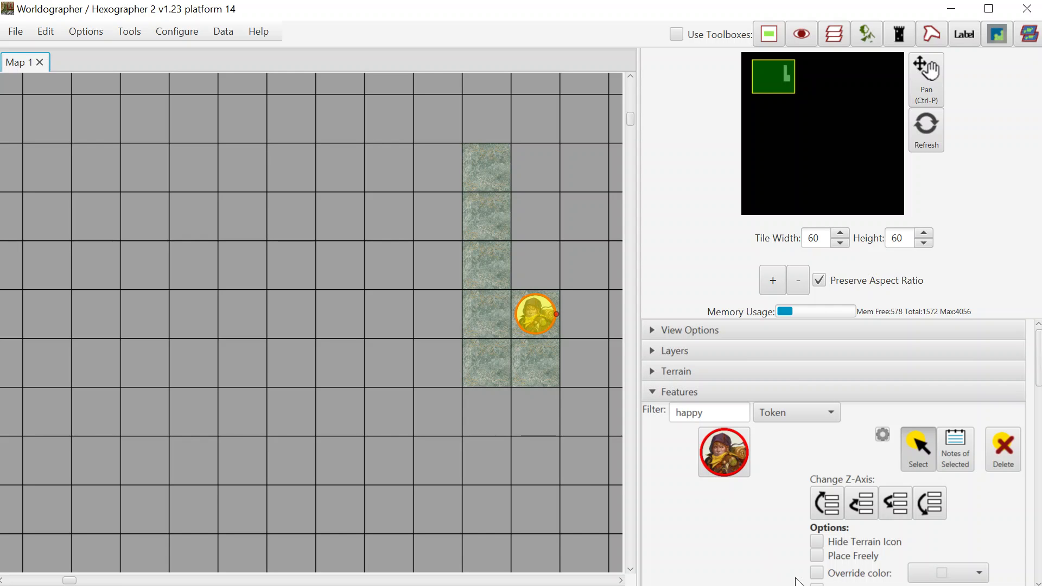
Step: Open the feature configuration for the Battlemat style and browse down its list of features
left_click(180, 31)
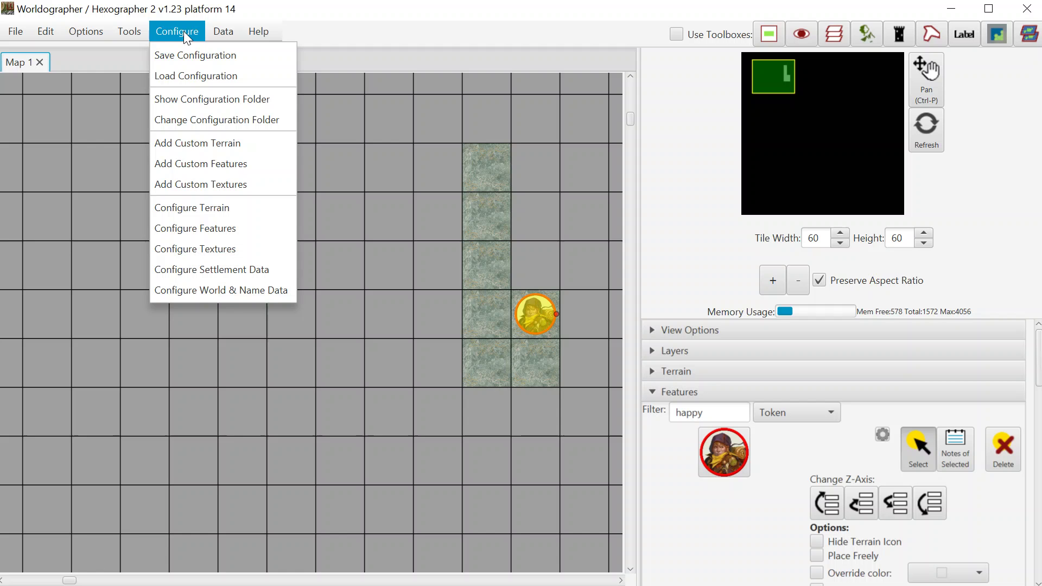
left_click(211, 228)
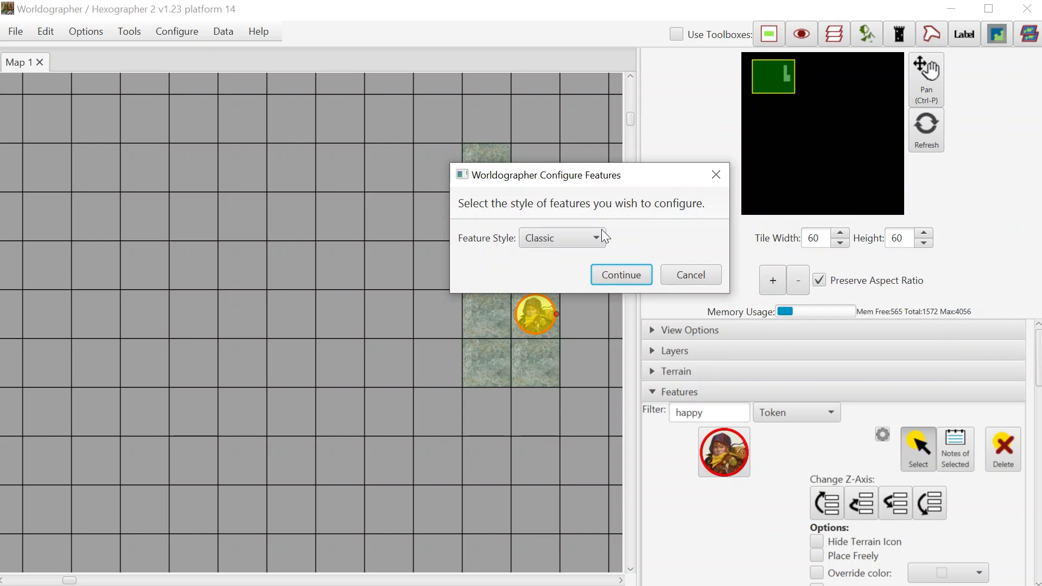
left_click(600, 236)
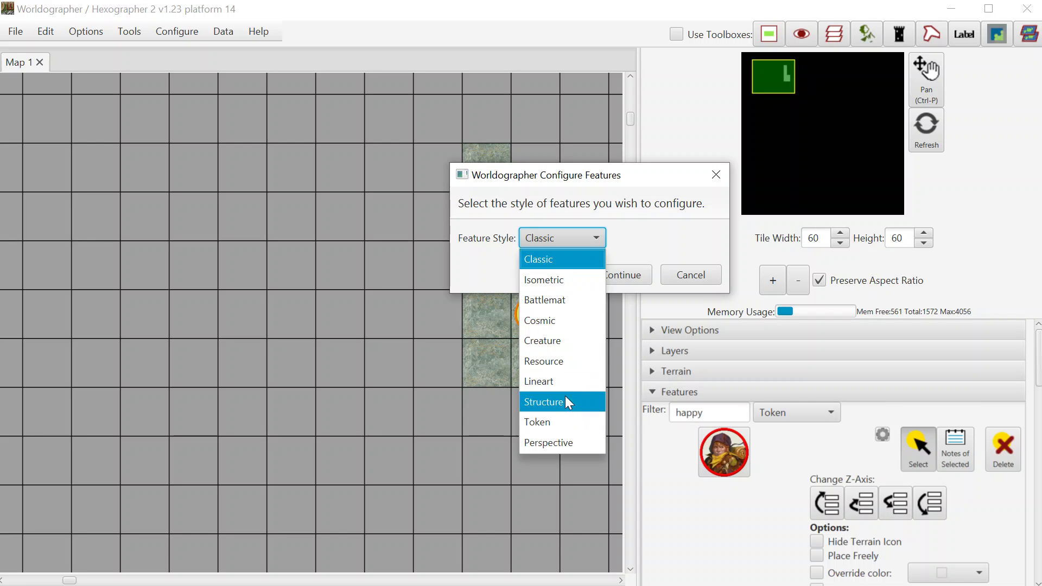
left_click(542, 301)
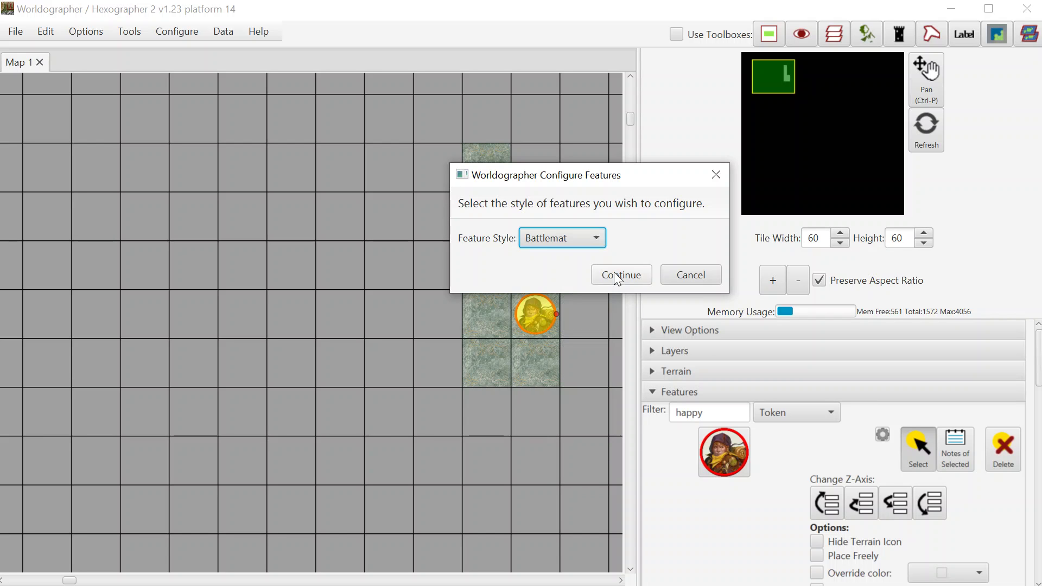
left_click(614, 271)
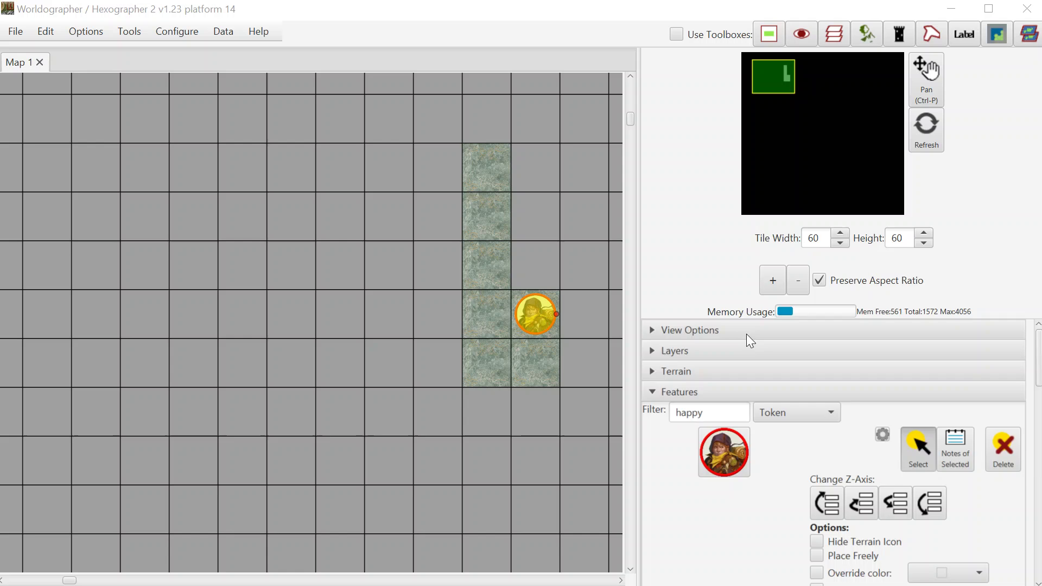
left_click_drag(878, 151, 390, 95)
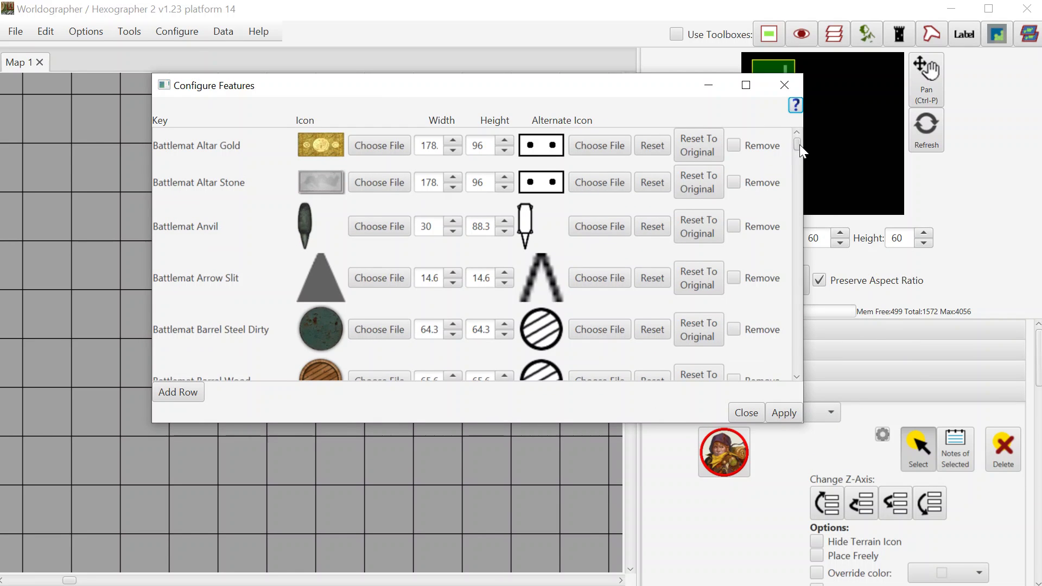
mouse_move(796, 146)
left_mouse_down()
mouse_move(793, 173)
mouse_move(797, 157)
left_mouse_up()
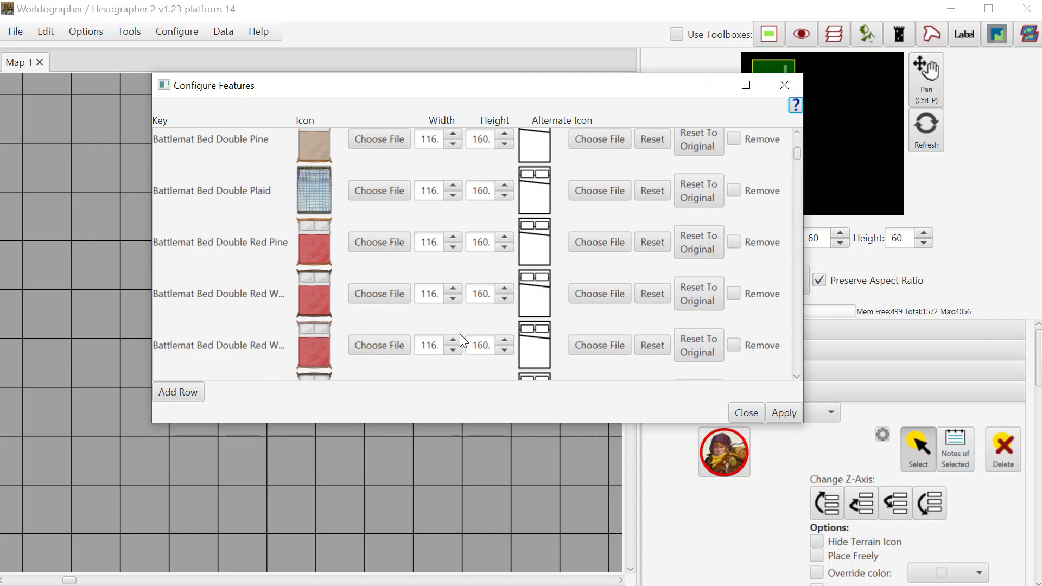
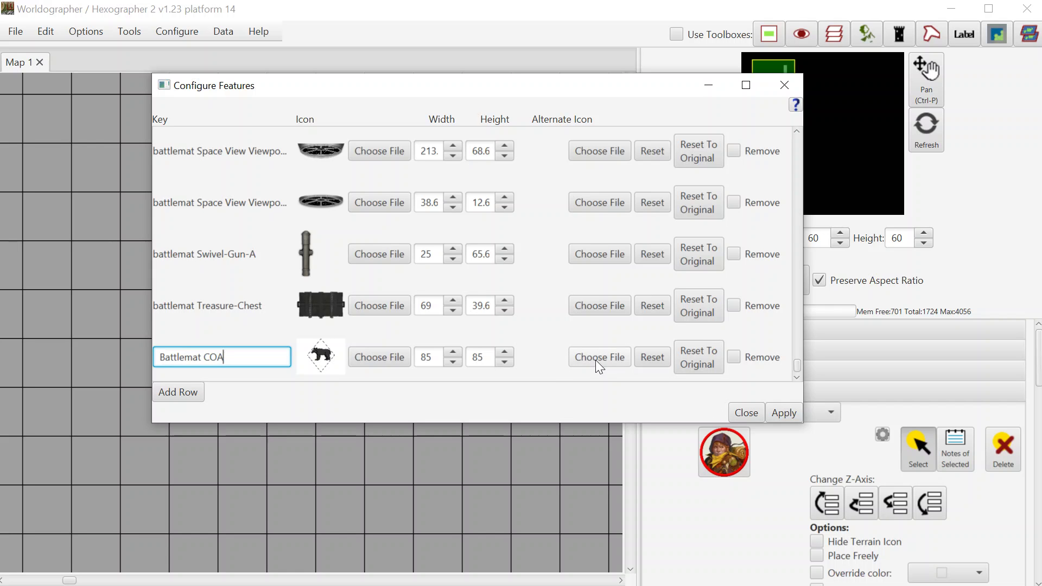
Step: Apply the feature configuration with the Battlemat COA entry and close it
left_click(782, 413)
left_click(748, 412)
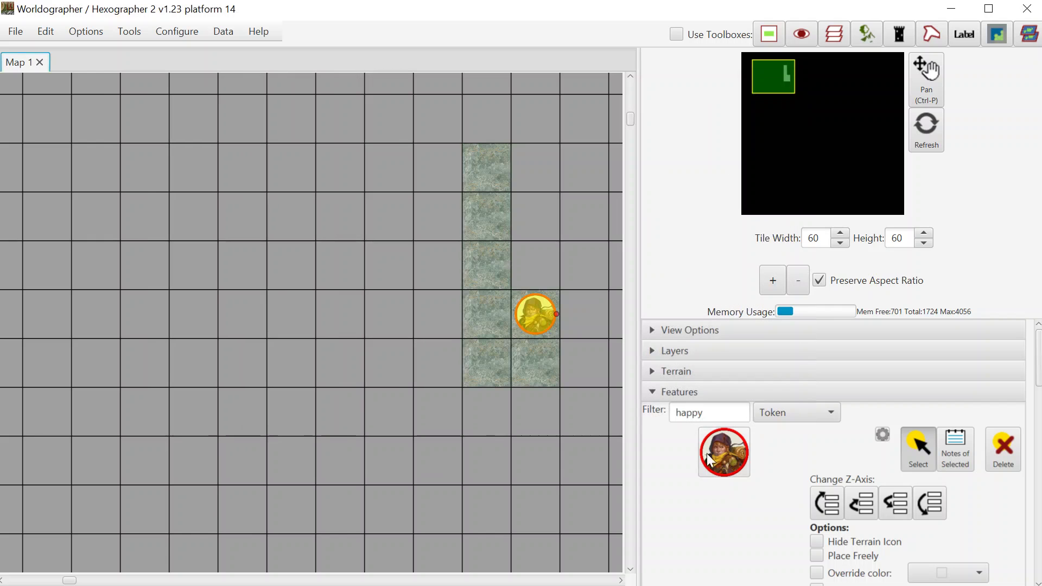
Step: Filter the features by the Battlemat category and the name "coa"
left_click(762, 413)
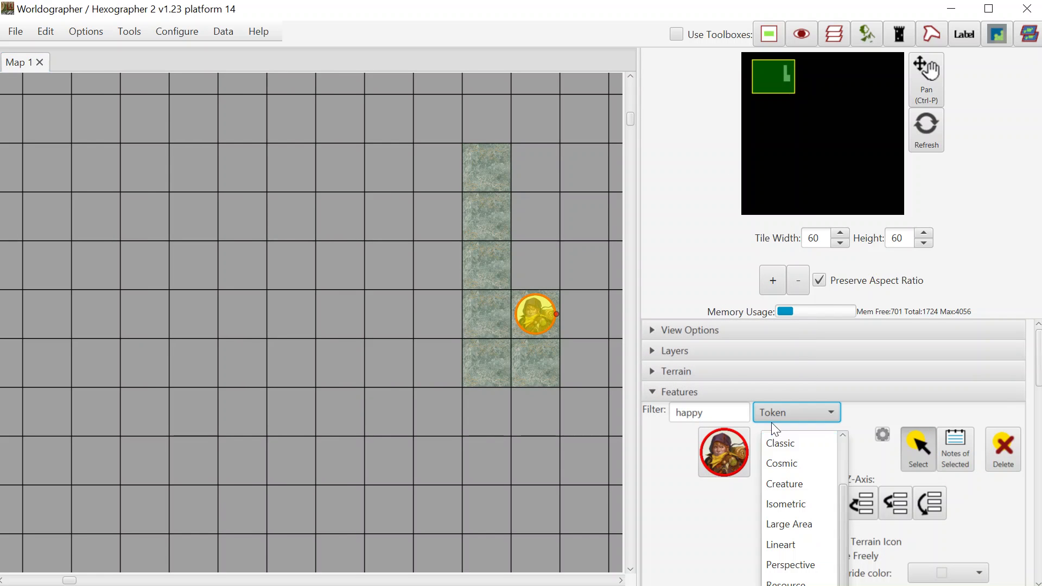
scroll(787, 466, "up", 2)
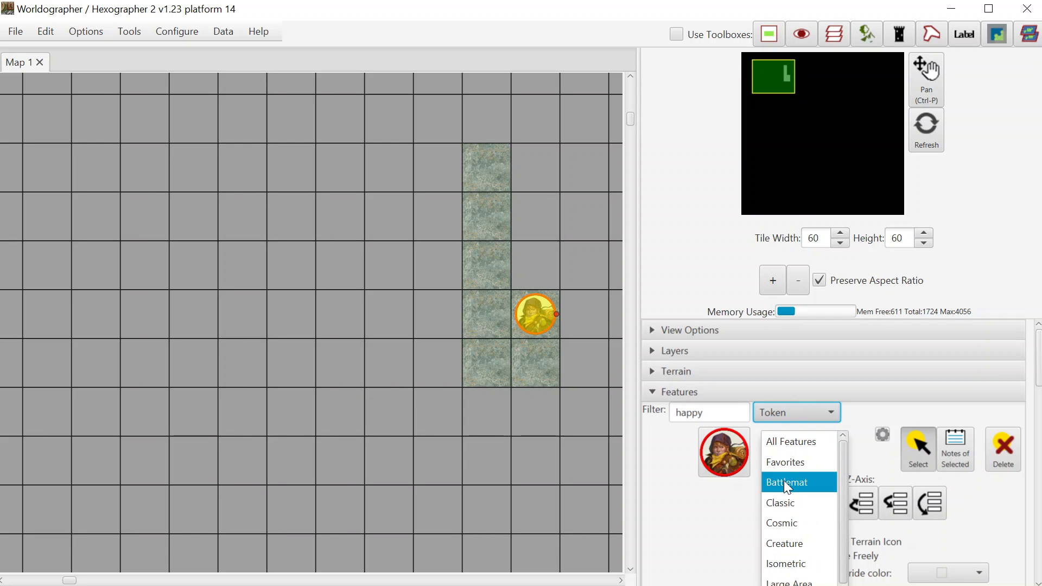
left_click(784, 480)
key("shift+Tab")
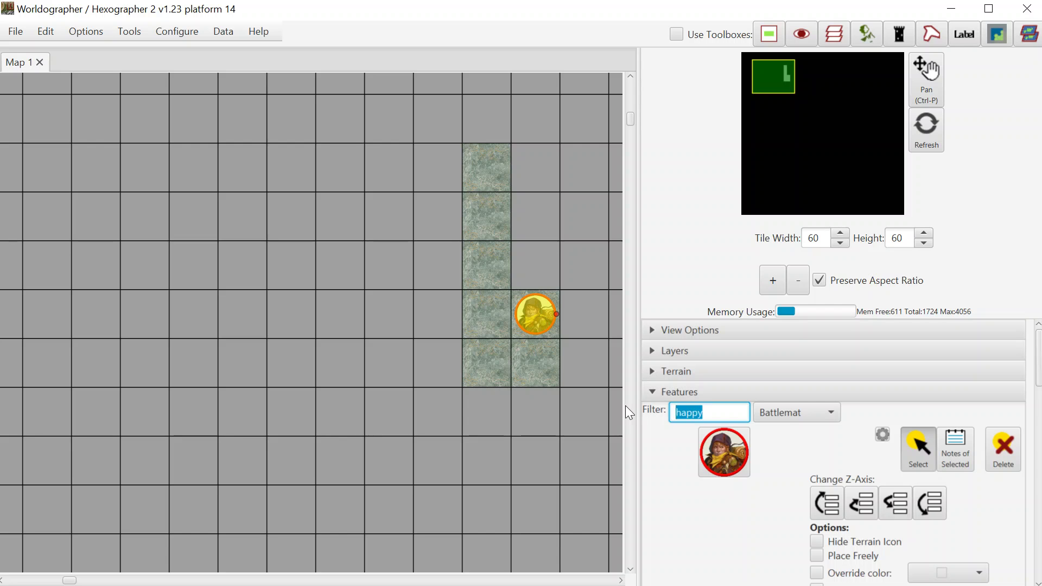
type("coa")
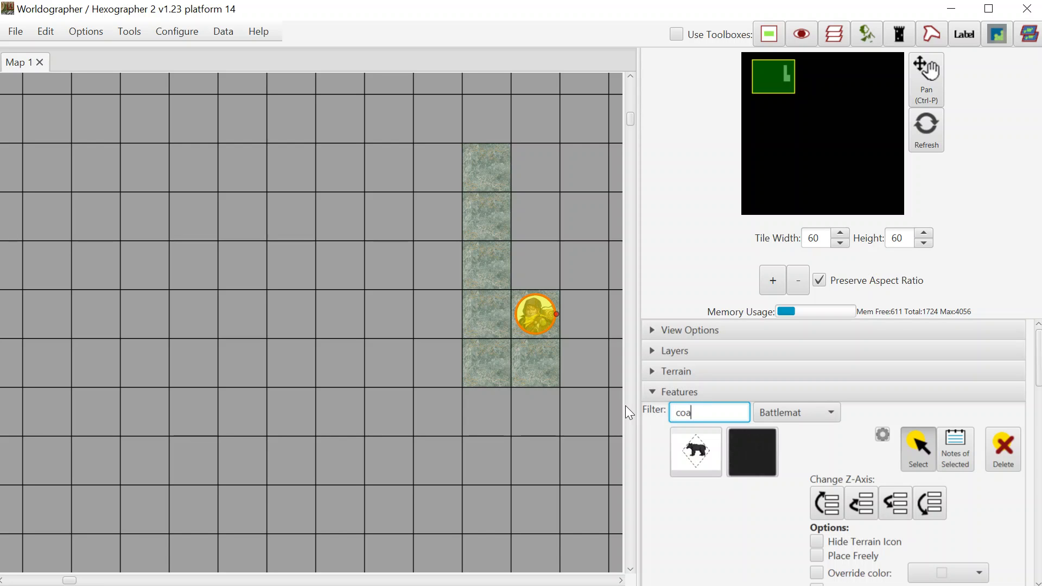
Step: Place the bear coat-of-arms feature on the lower-left tile of the Feywild block and center it in that tile
left_click(678, 446)
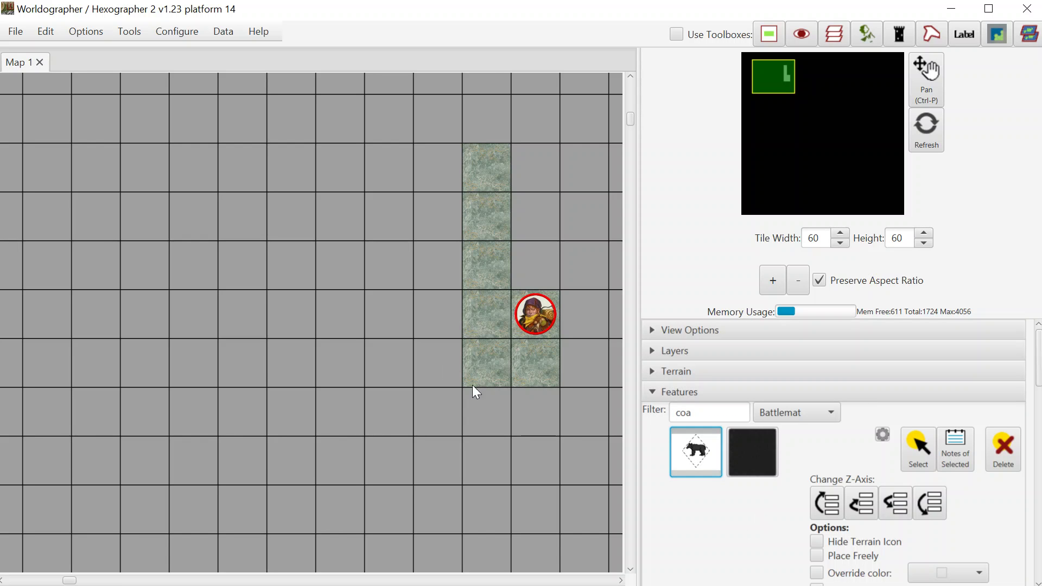
left_click(481, 362)
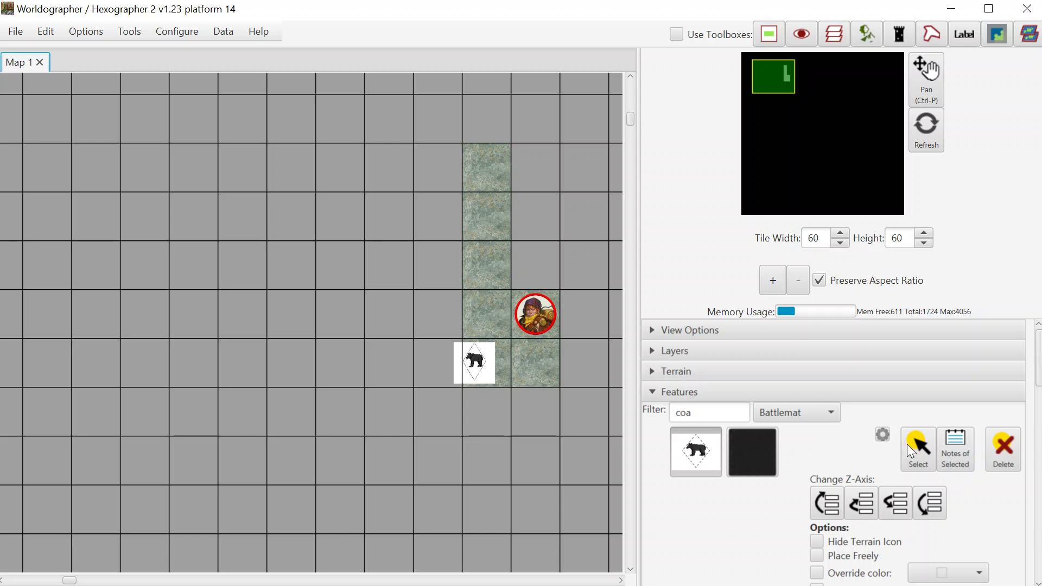
left_click(911, 452)
left_click(474, 360)
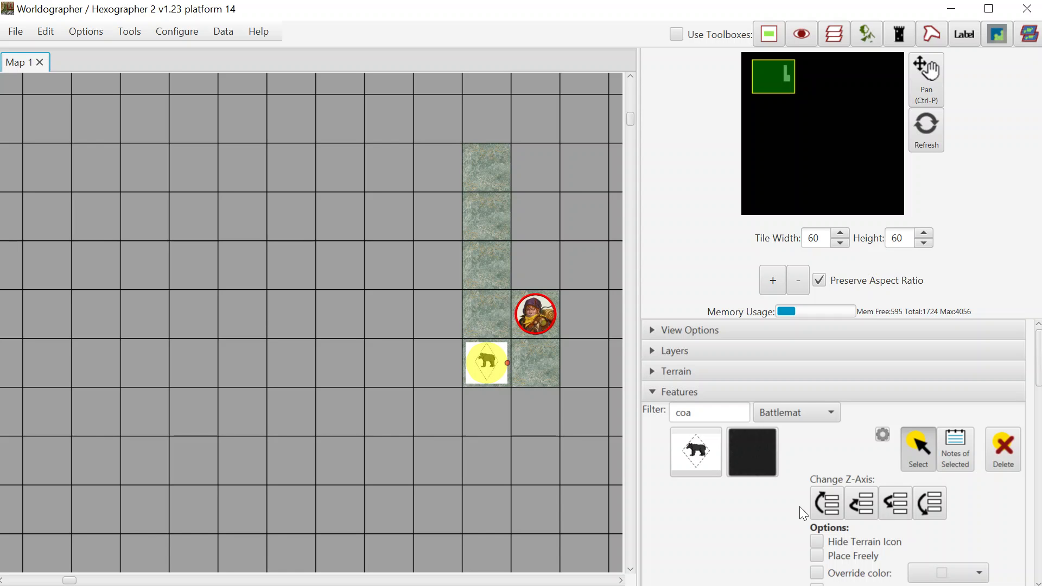
Step: Open the texture configuration and browse down its list of textures and their widths
left_click(184, 25)
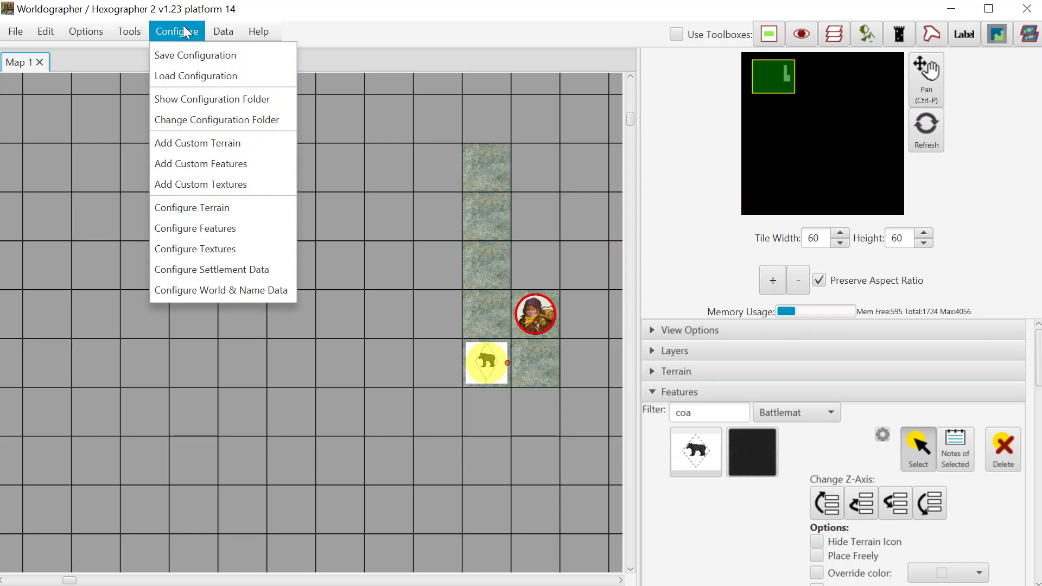
left_click(211, 254)
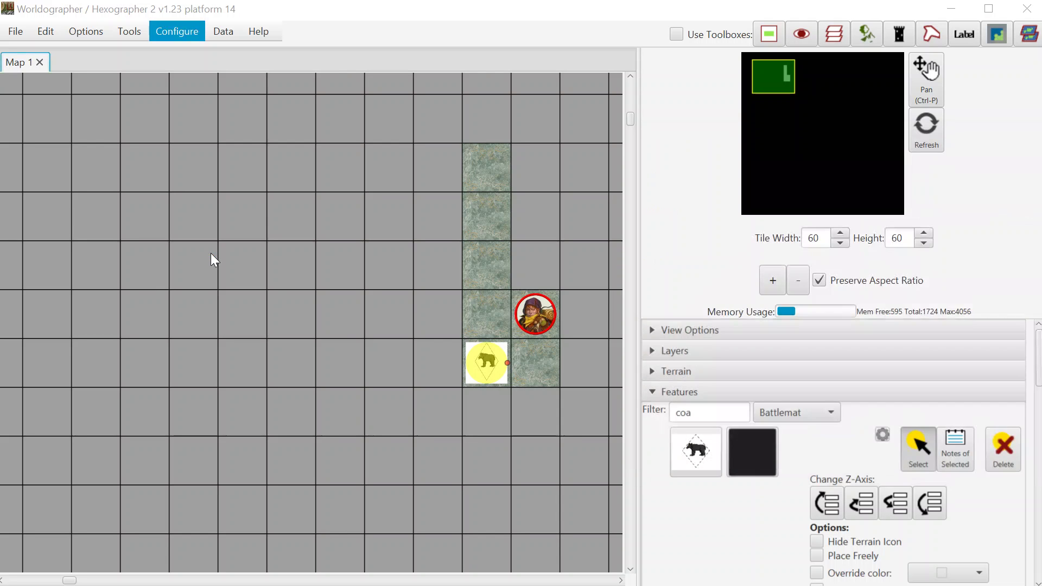
left_click_drag(923, 143, 475, 107)
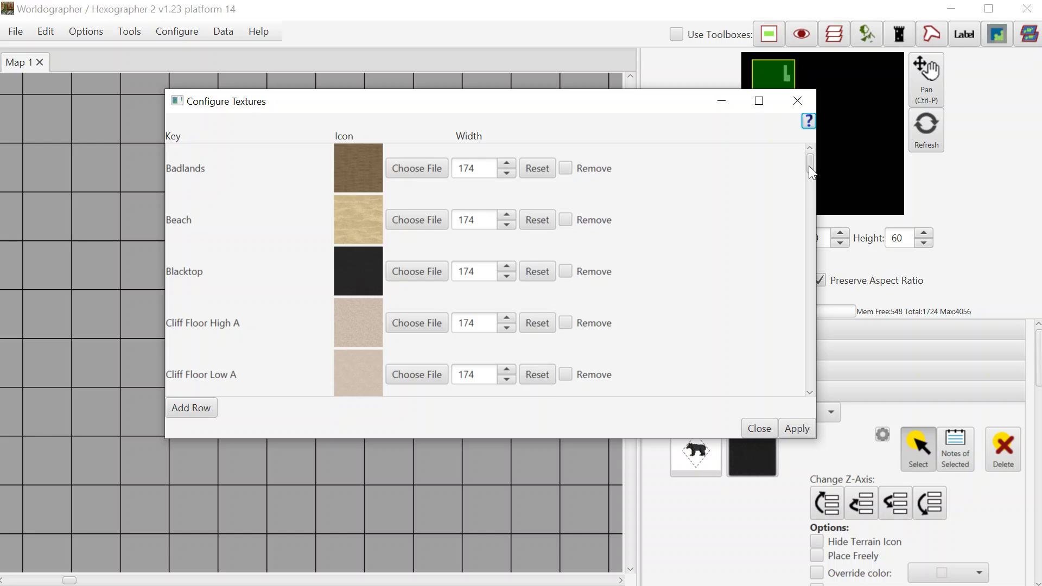
left_click_drag(809, 167, 816, 259)
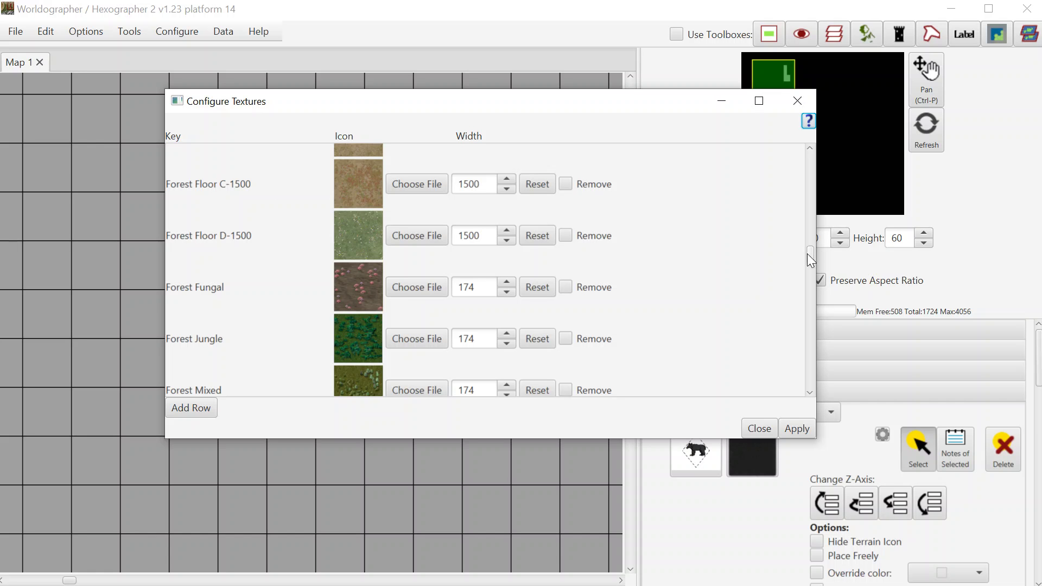
left_click_drag(810, 254, 811, 328)
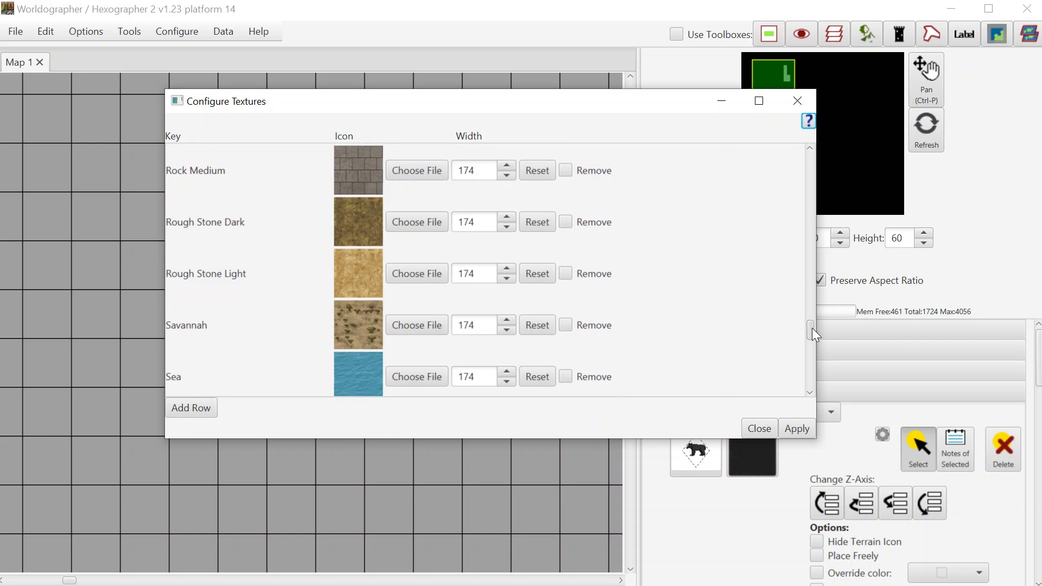
Step: Add a blank row at the end of the texture list and close the texture configuration without applying it
left_click(209, 411)
left_click_drag(807, 376, 808, 386)
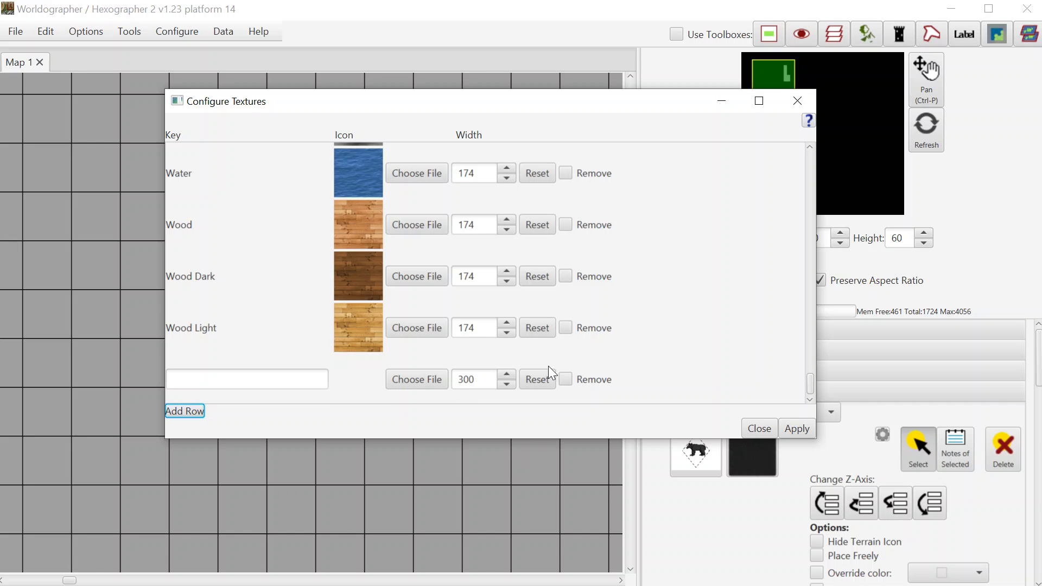
left_click(441, 380)
left_click(760, 427)
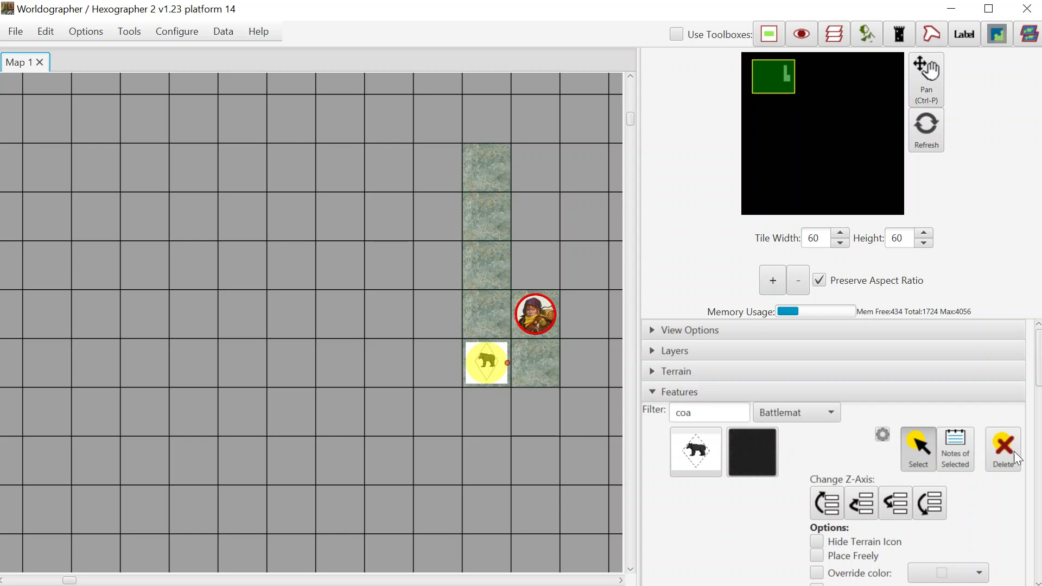
Step: Look up the location of the configuration folder and dismiss the message
left_click(172, 28)
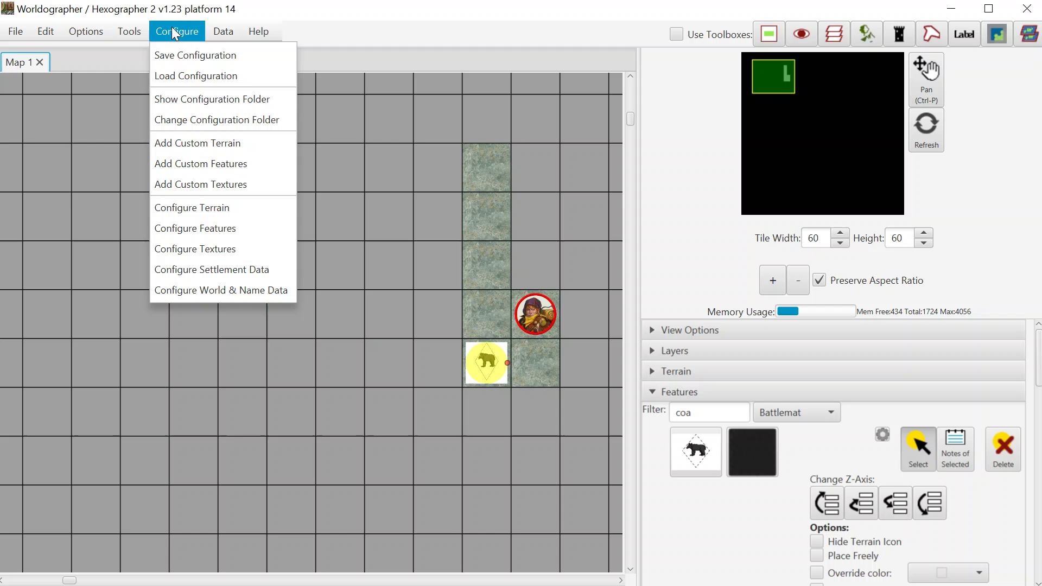
left_click(201, 98)
left_click_drag(865, 169, 219, 129)
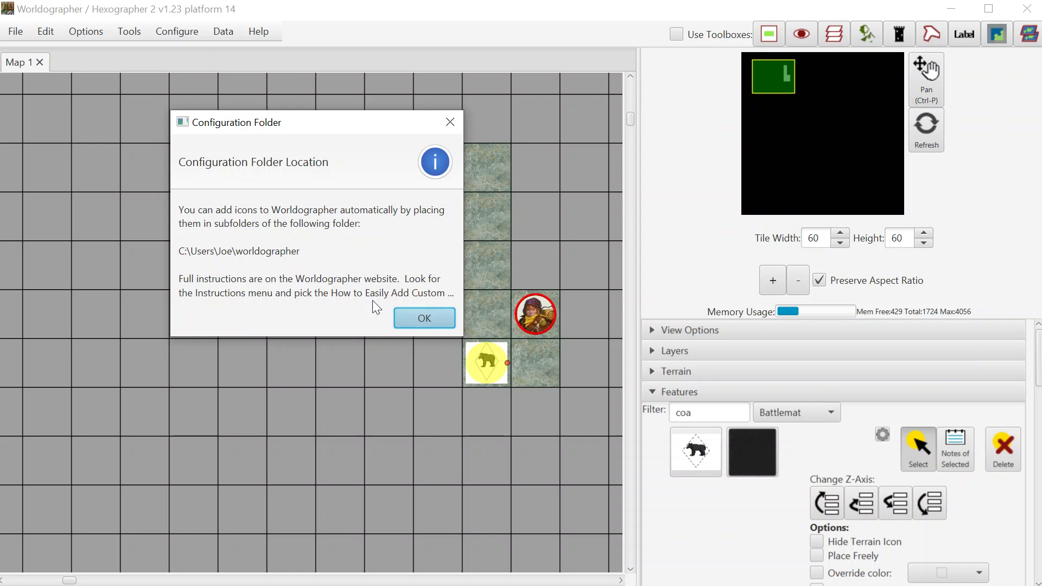
left_click(404, 320)
Step: Switch to File Explorer at the worldographer configuration folder and select the features-medieval folder
left_click(177, 34)
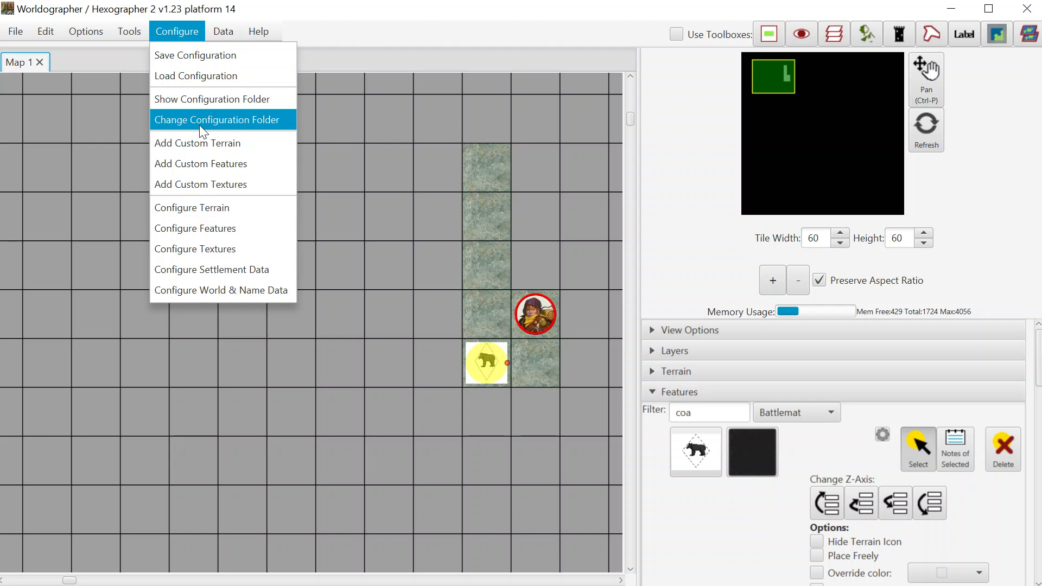
left_click(369, 30)
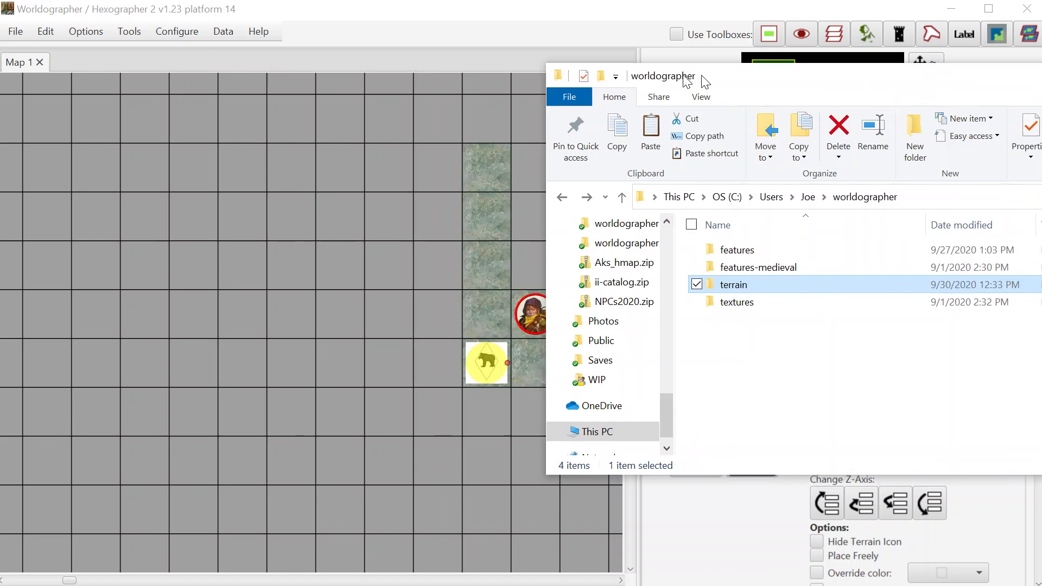
left_click_drag(698, 81, 280, 86)
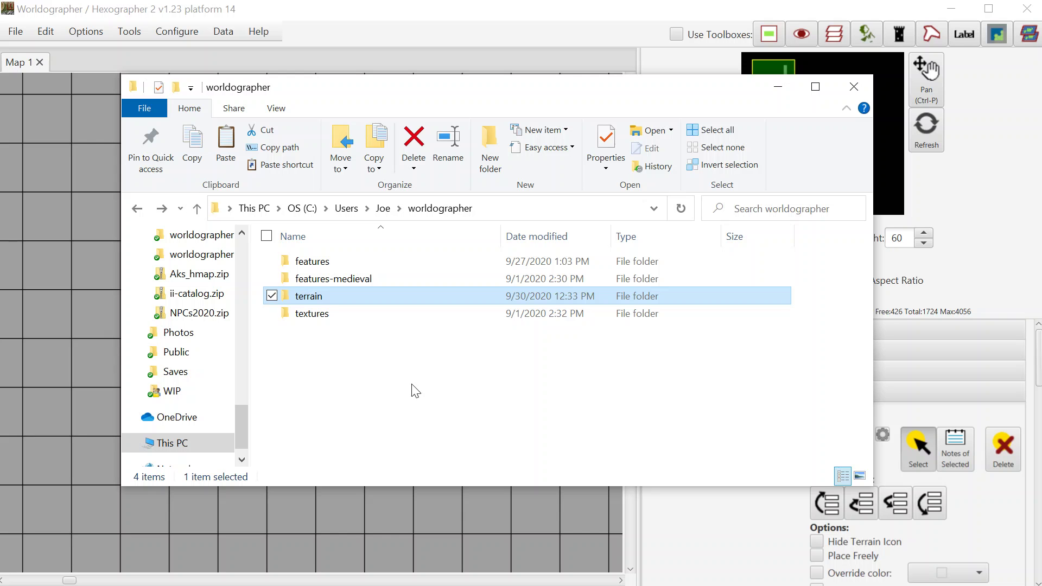
left_click(343, 279)
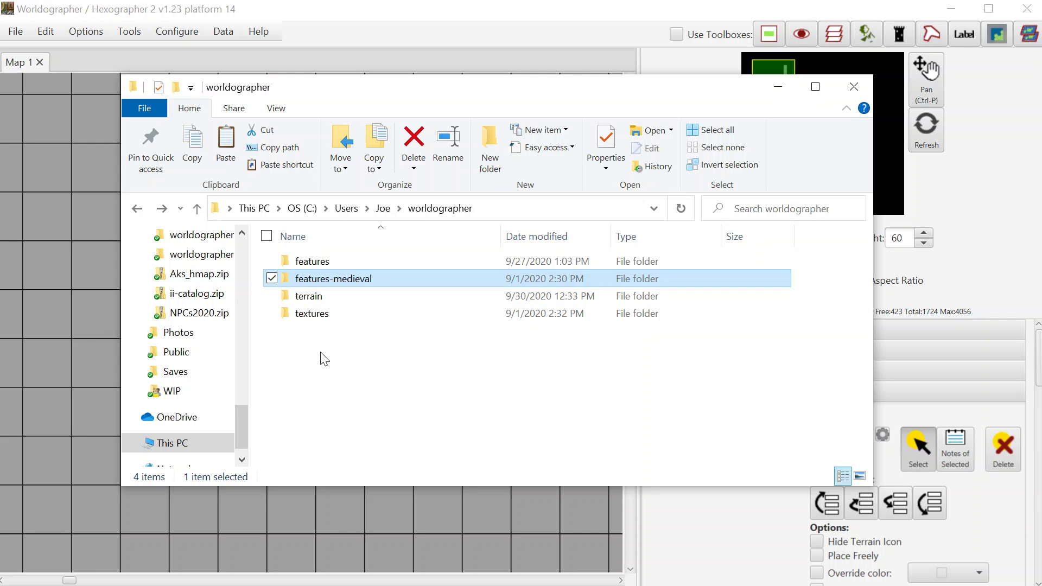
Step: Open the features folder and examine the images in its Structure subfolder
double_click(314, 262)
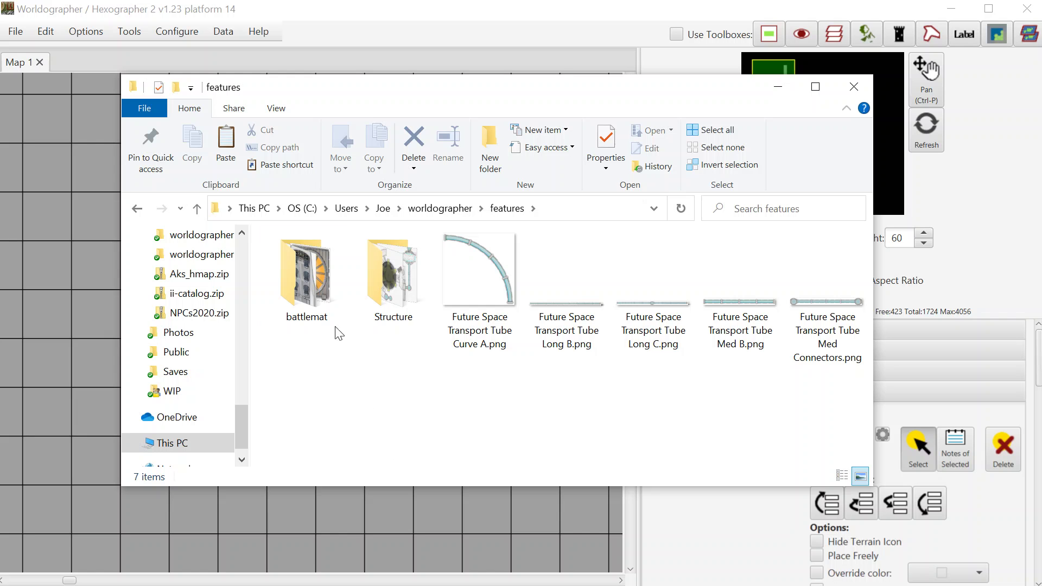
left_click_drag(365, 93, 342, 75)
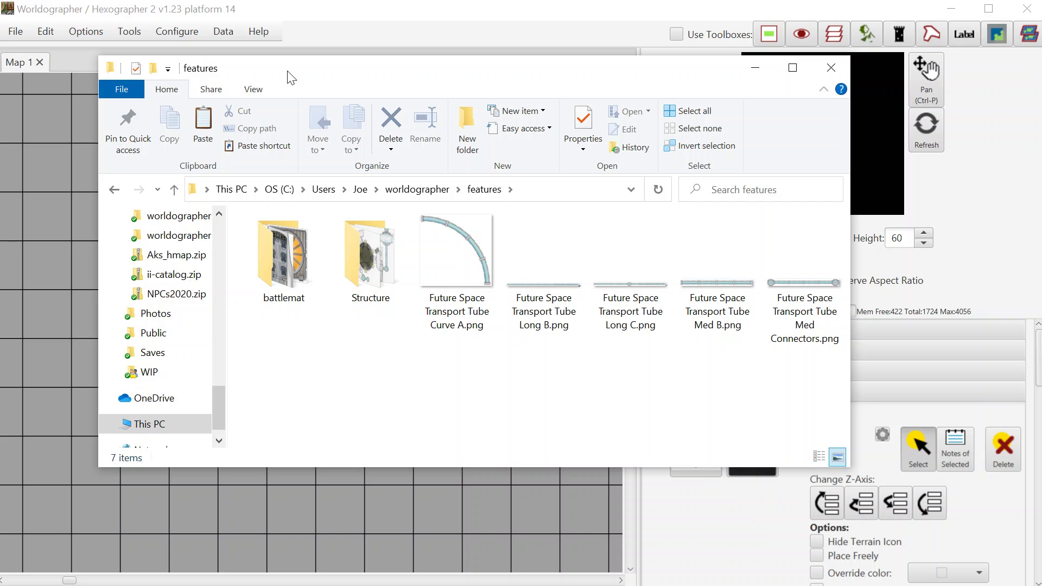
double_click(366, 255)
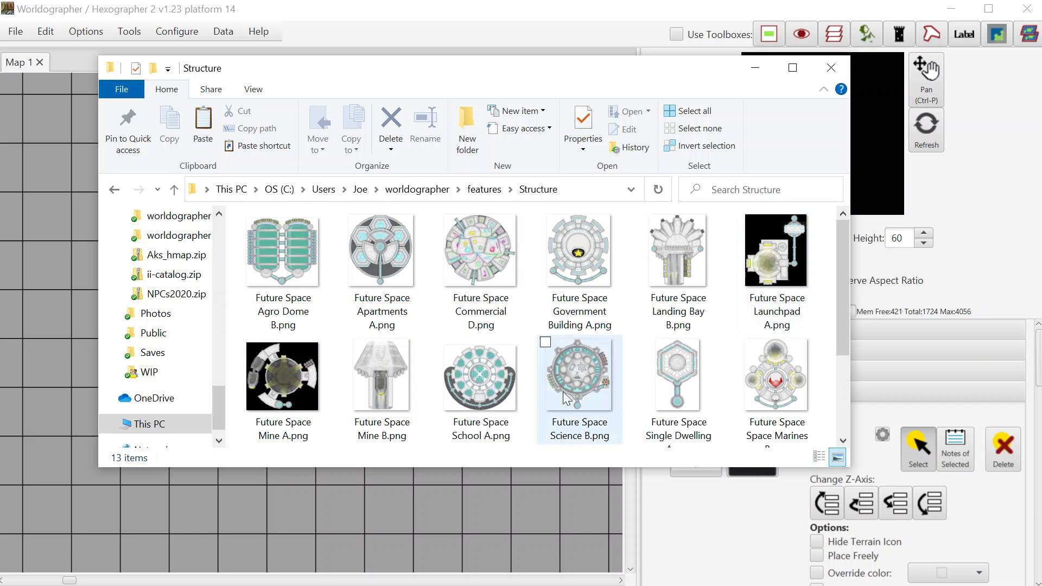
mouse_move(837, 289)
left_mouse_down()
mouse_move(841, 308)
mouse_move(839, 282)
left_mouse_up()
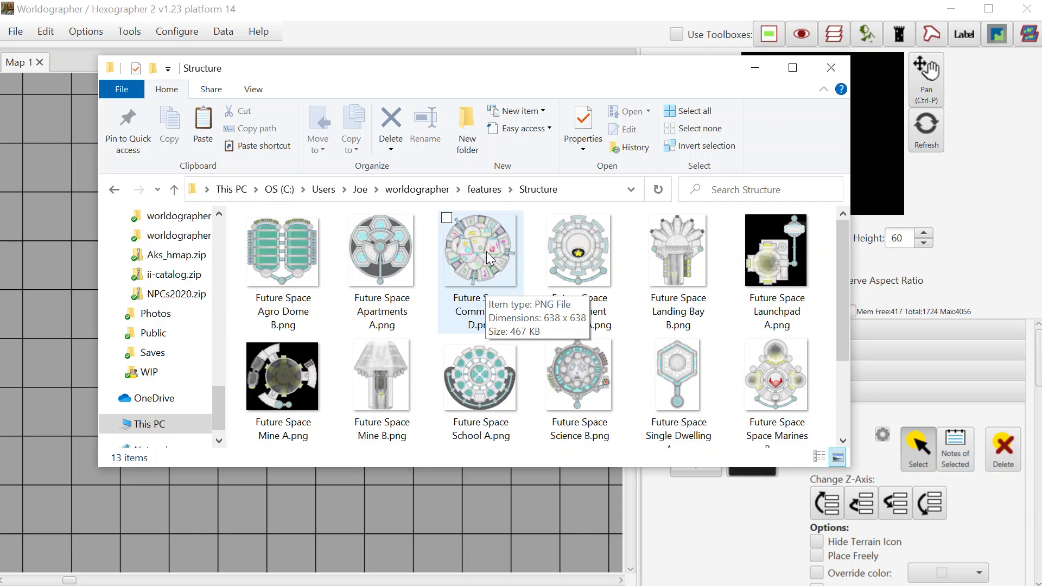
Step: Examine the battlemat subfolder of features and return to the worldographer folder
left_click(481, 190)
double_click(282, 270)
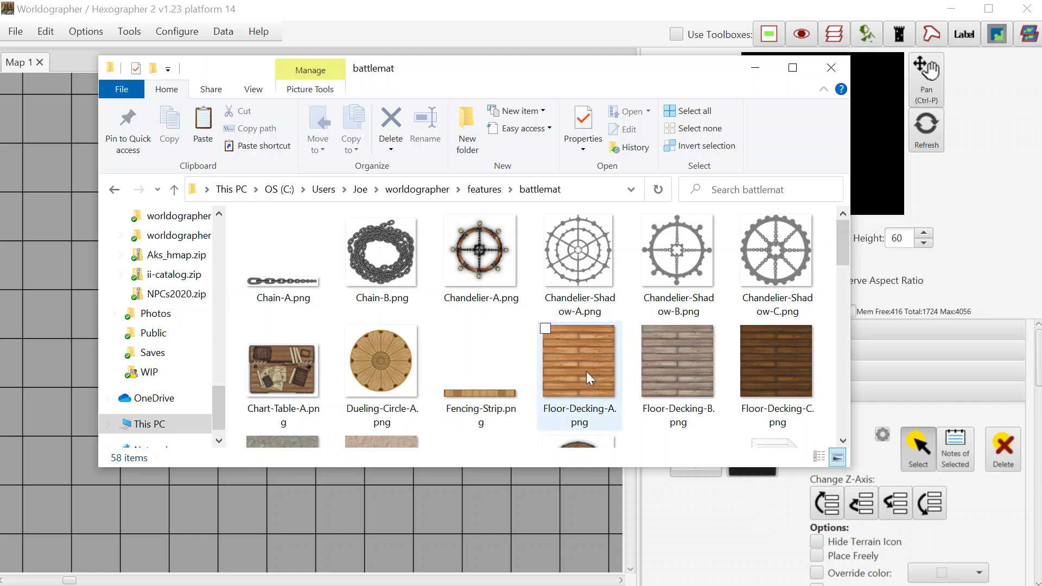
left_click(490, 194)
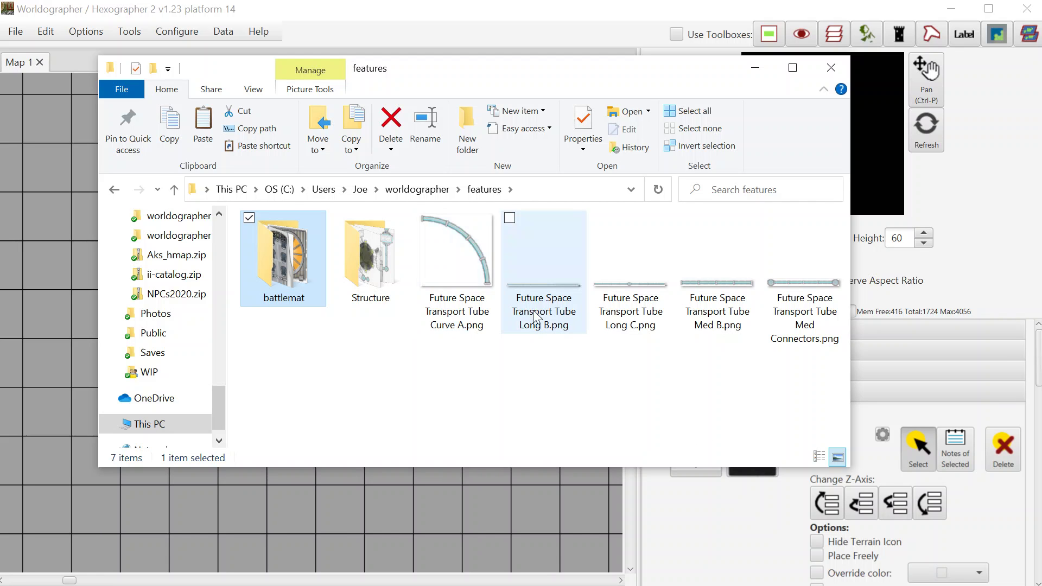
left_click(421, 191)
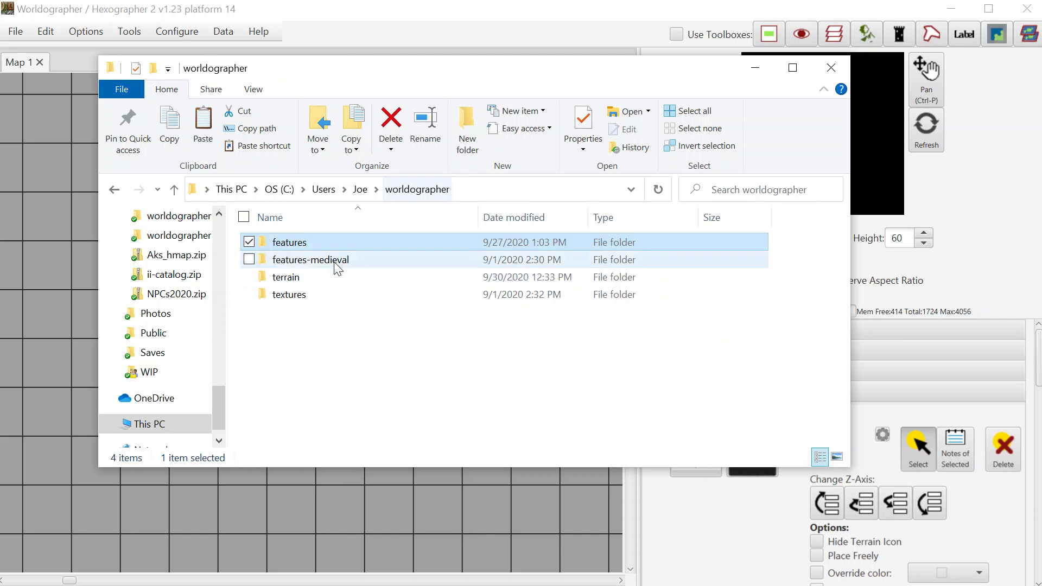
Step: Examine the subfolders and images in the terrain folder and return to the worldographer folder
double_click(298, 278)
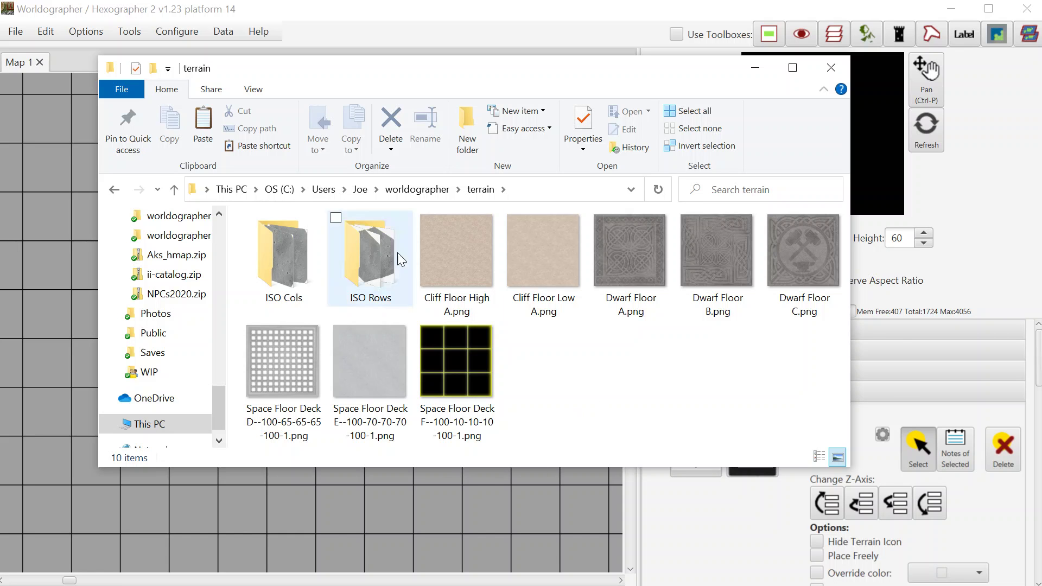
left_click(114, 190)
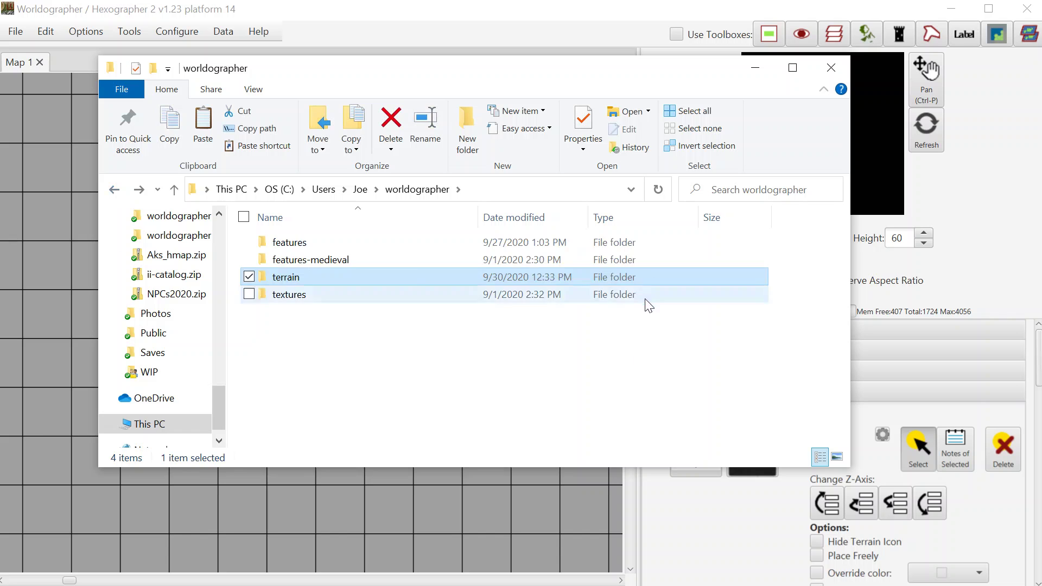
Step: Examine the floor images in the textures folder and return to the worldographer folder
double_click(299, 296)
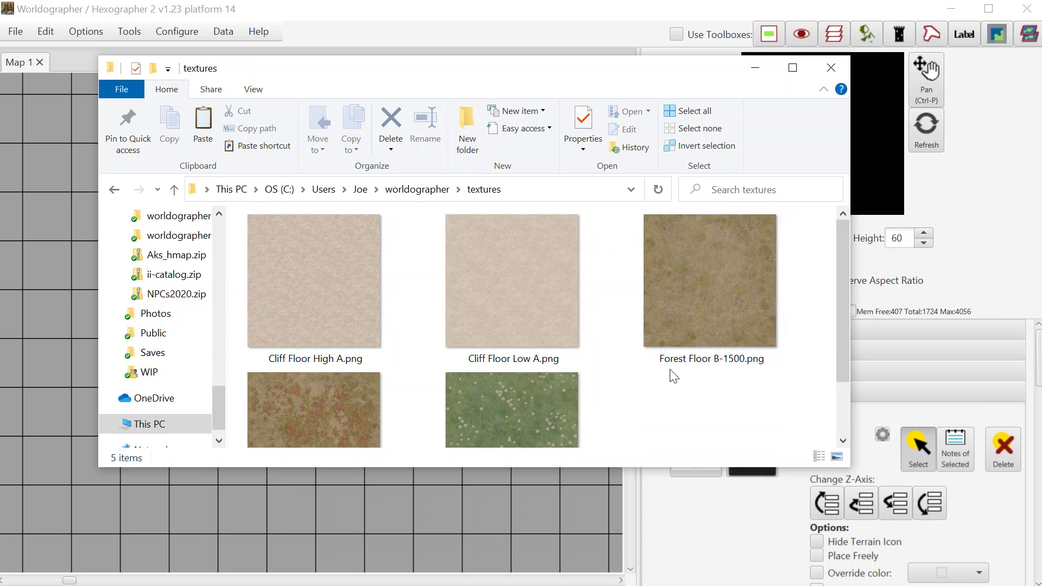
left_click_drag(841, 272, 677, 374)
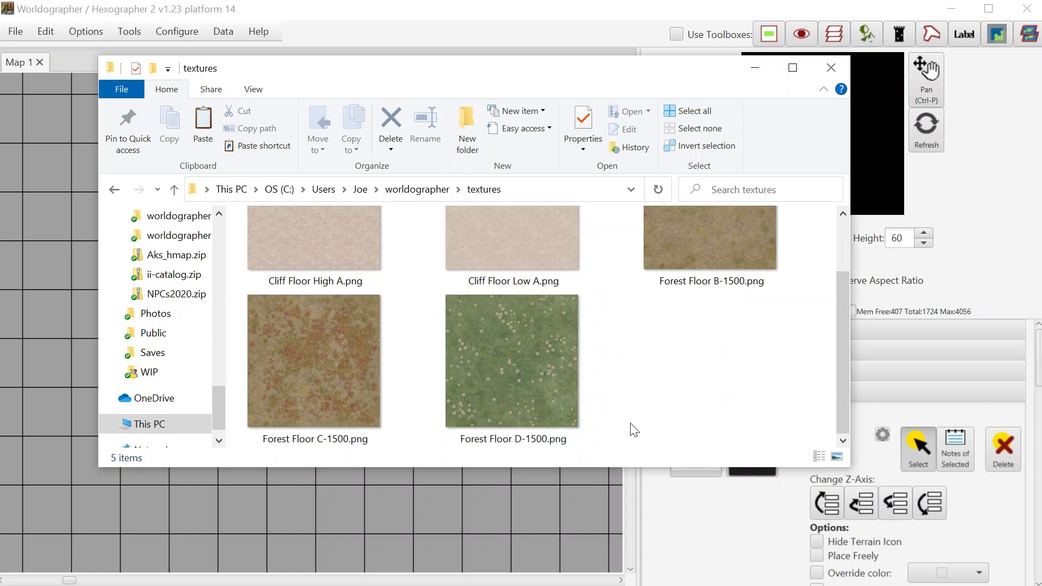
left_click_drag(842, 313, 840, 258)
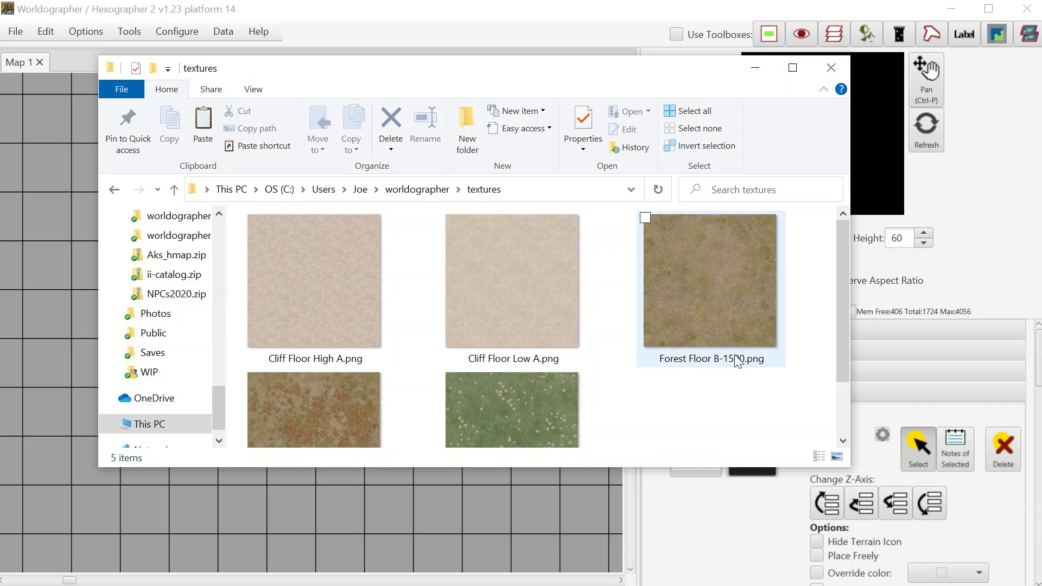
mouse_move(702, 344)
mouse_move(640, 308)
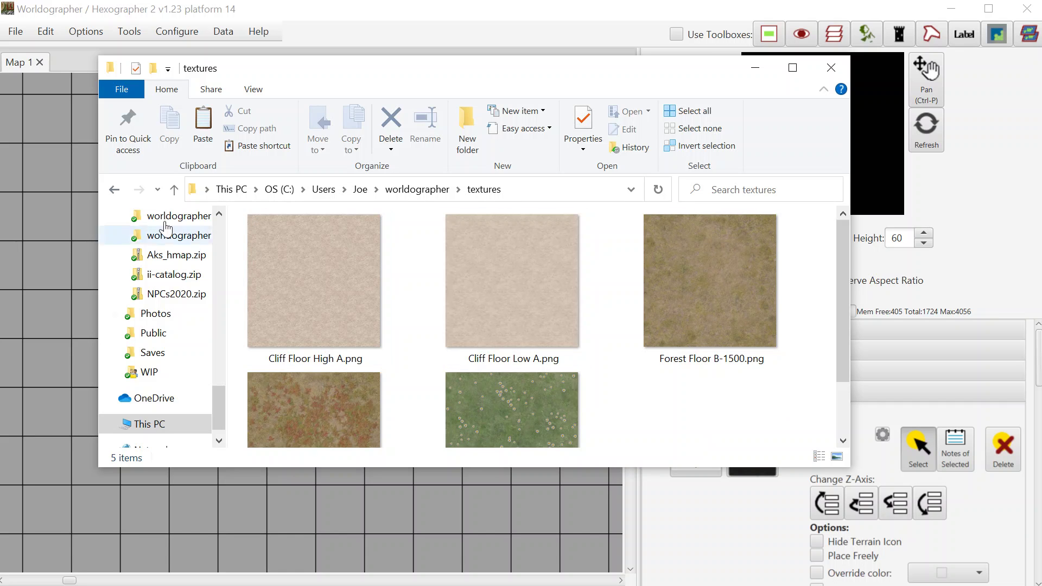
left_click(115, 190)
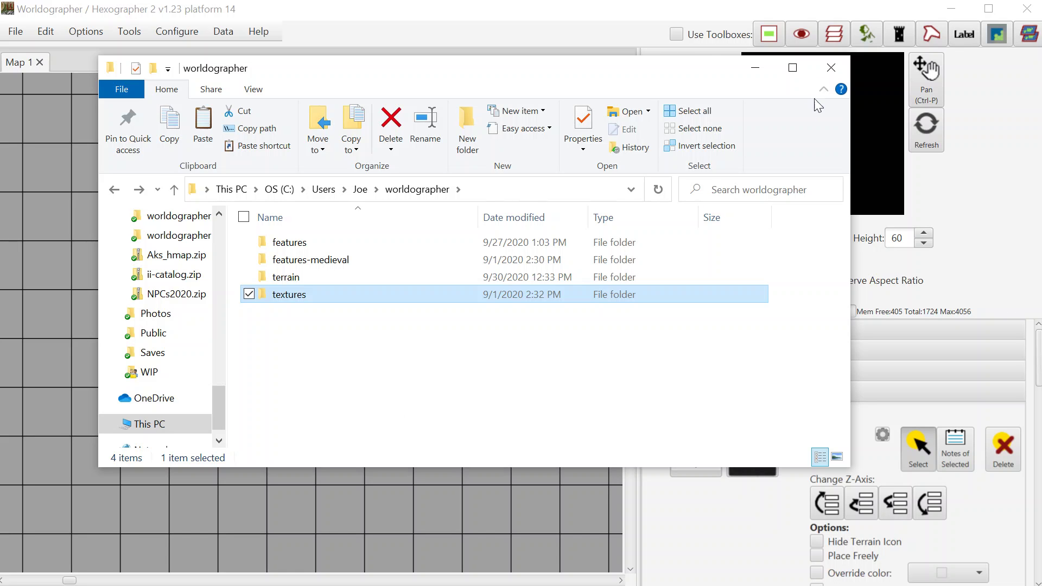
Step: Switch back to Worldographer and bring up its configuration commands
left_click_drag(591, 74, 810, 72)
key("alt+Tab")
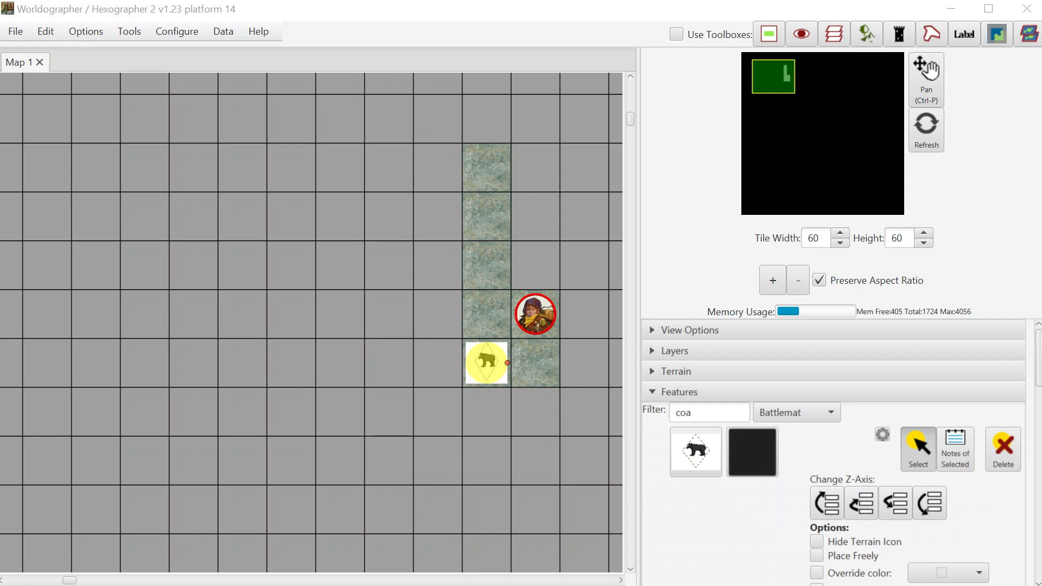
left_click(179, 29)
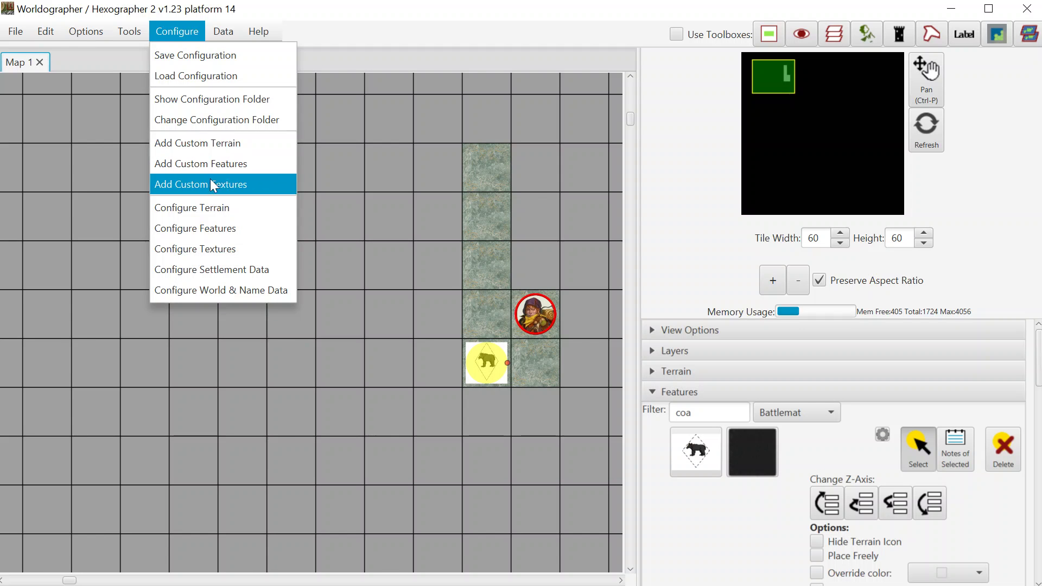